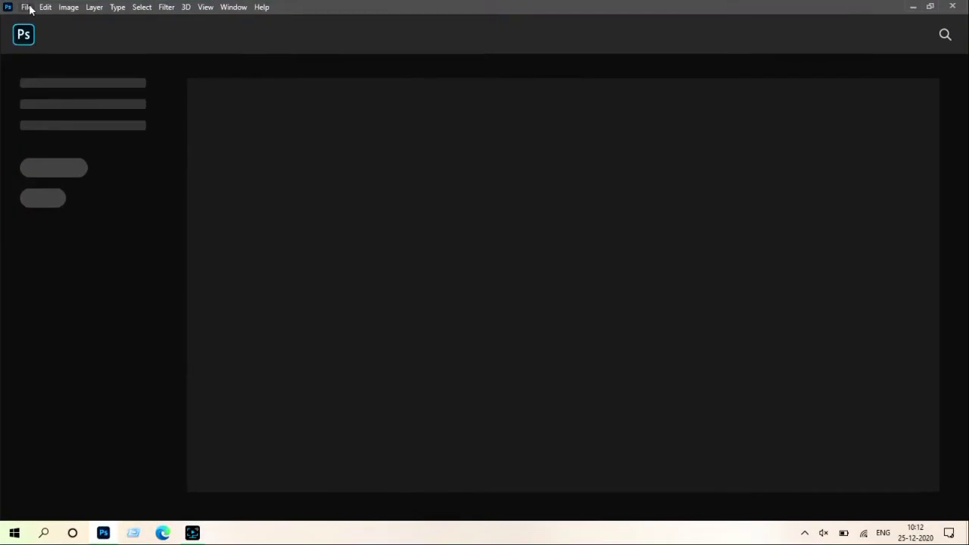
Open hunter-johnson-0UCGfN2qtrs-unsplash.jpg from the Downloads folder
left_click(27, 7)
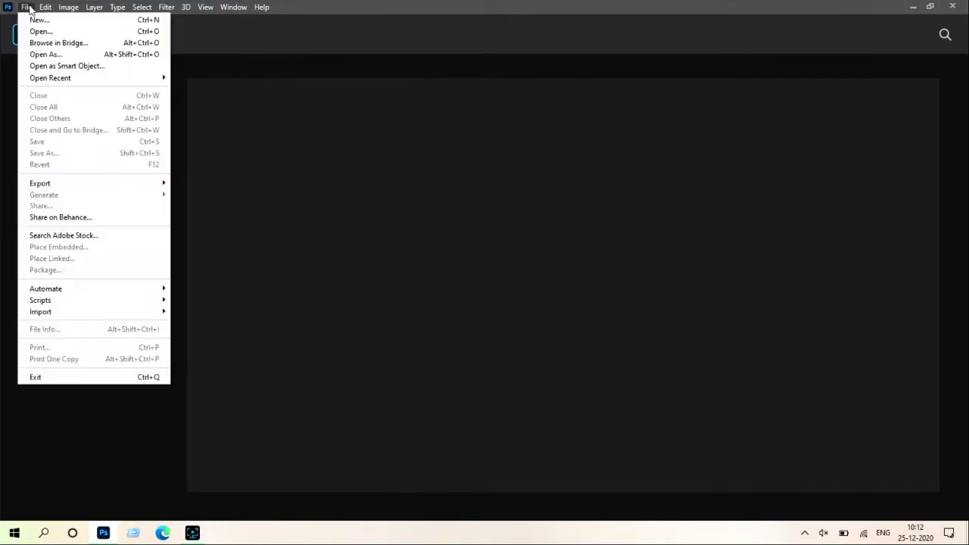
left_click(43, 32)
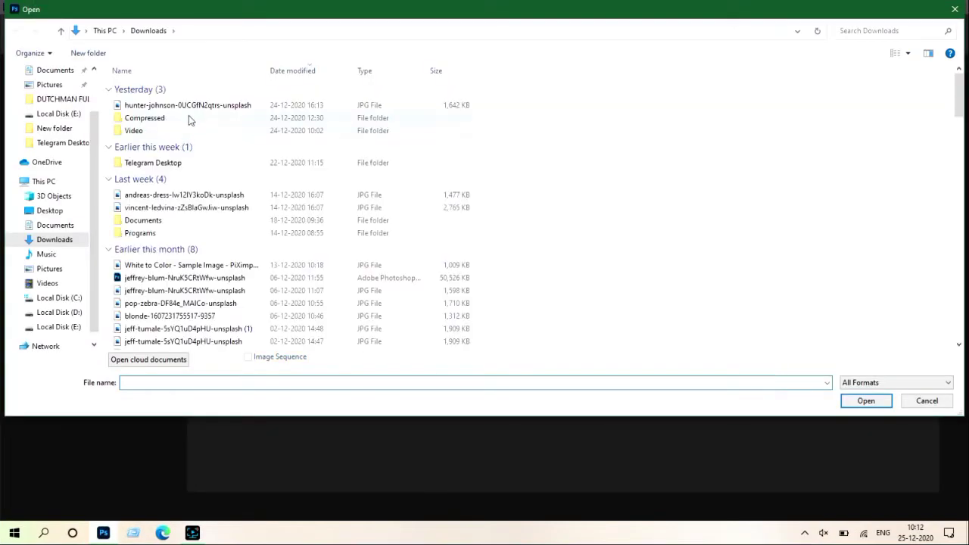
double_click(195, 109)
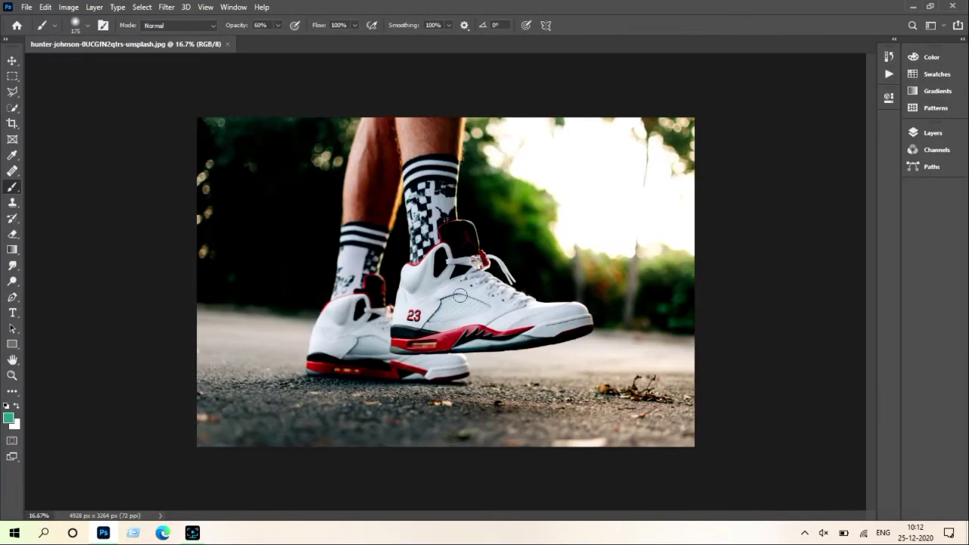
Zoom in on the sneakers and add a Brightness/Contrast adjustment with Brightness -135, Contrast 38
key("z")
left_click(459, 296)
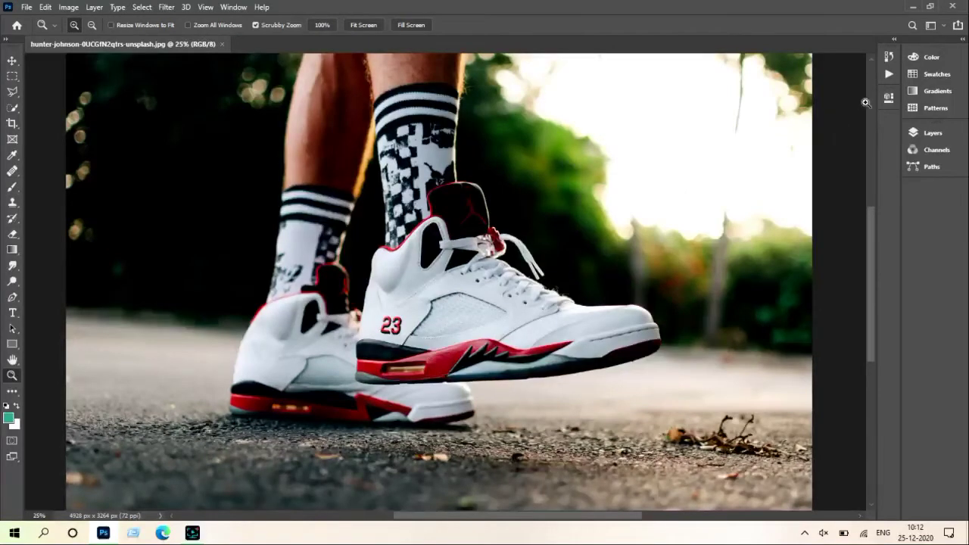
left_click(960, 39)
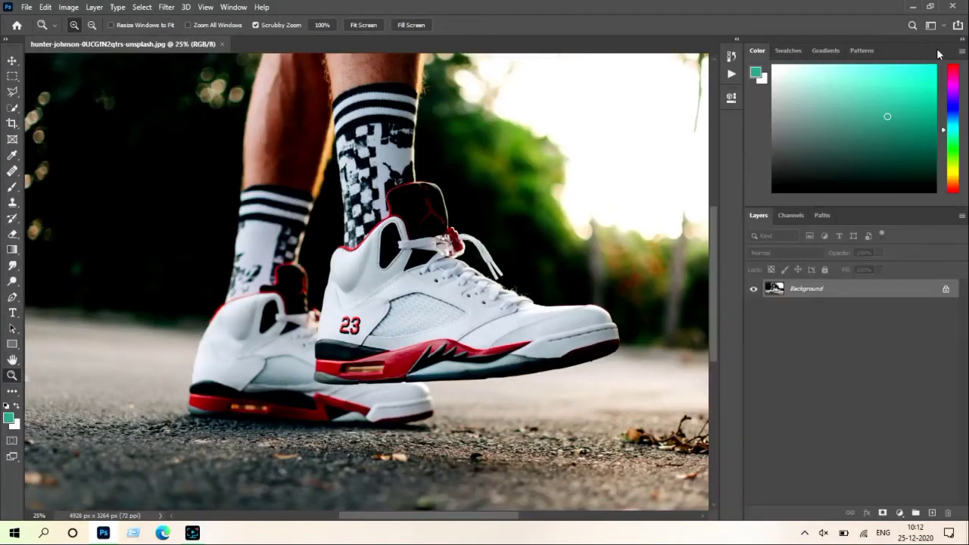
left_click(901, 514)
left_click(916, 343)
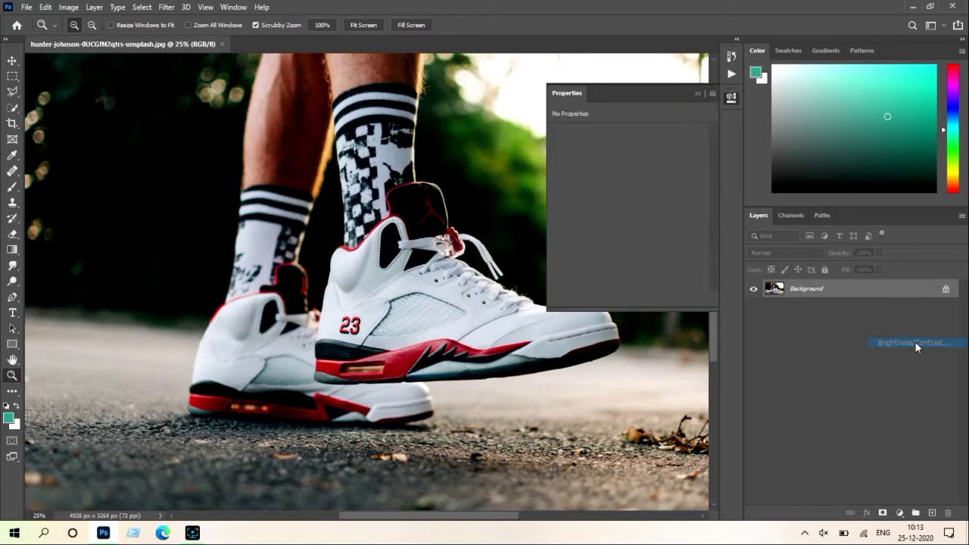
left_click_drag(628, 170, 562, 169)
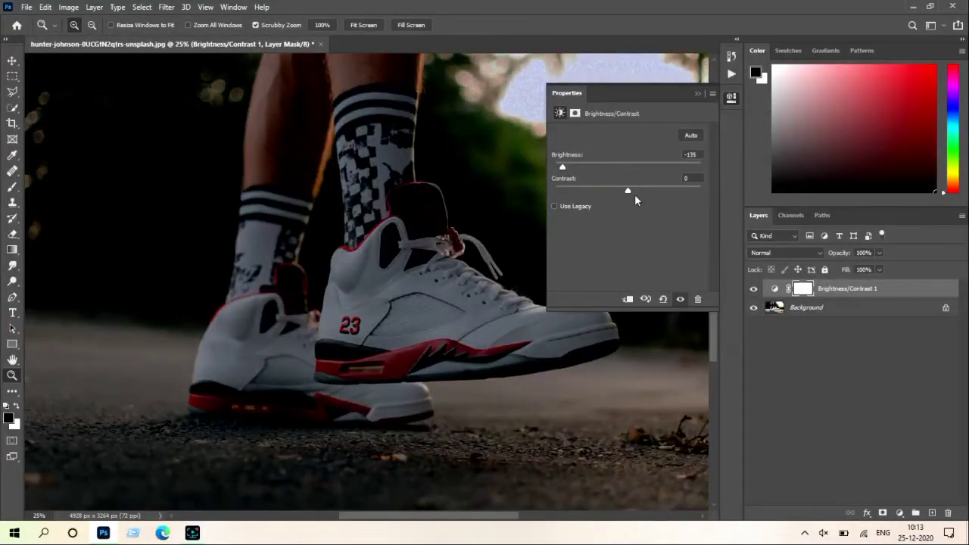
left_click_drag(653, 191, 638, 191)
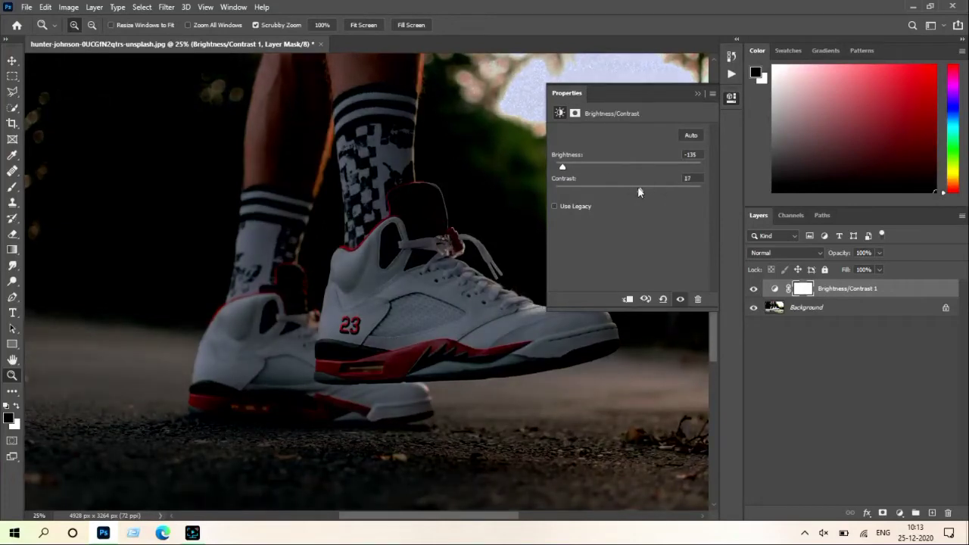
left_click(695, 96)
Add a Curves adjustment pulled down to darken further, plus a new empty Layer 1
left_click(899, 512)
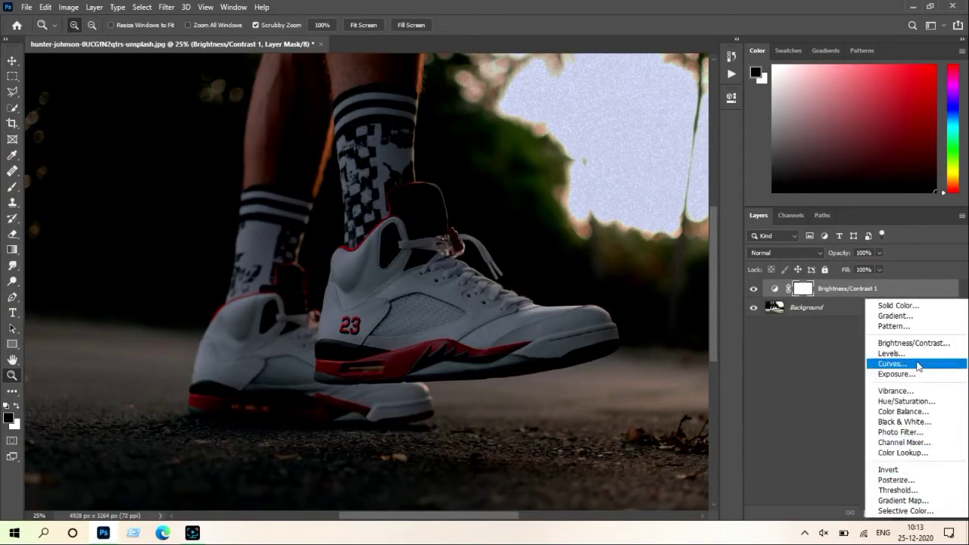
left_click(919, 367)
left_click_drag(627, 233, 635, 243)
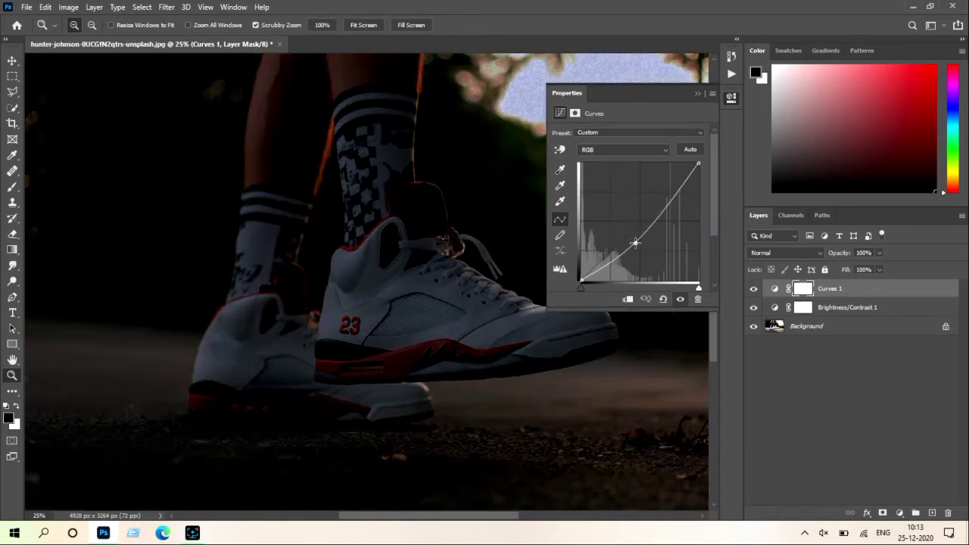
left_click(697, 94)
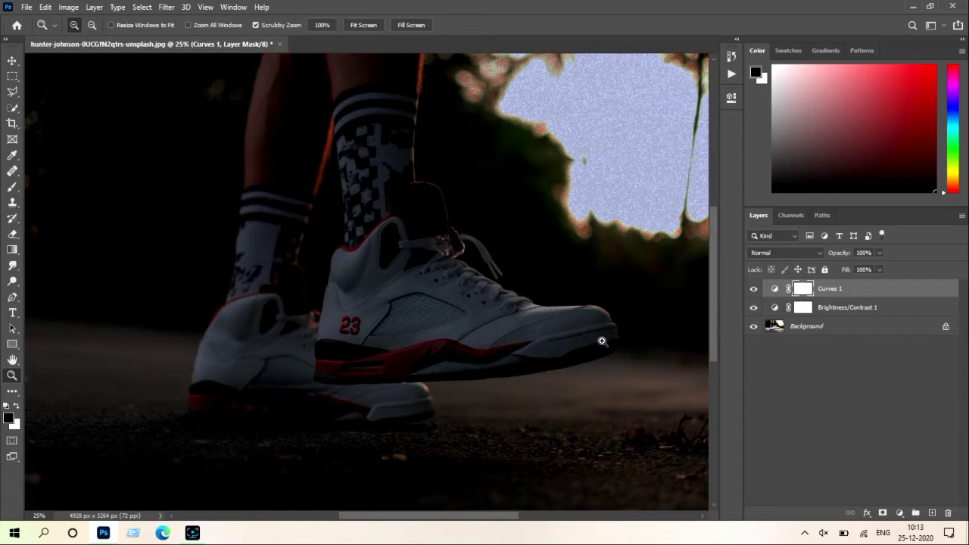
left_click(931, 512)
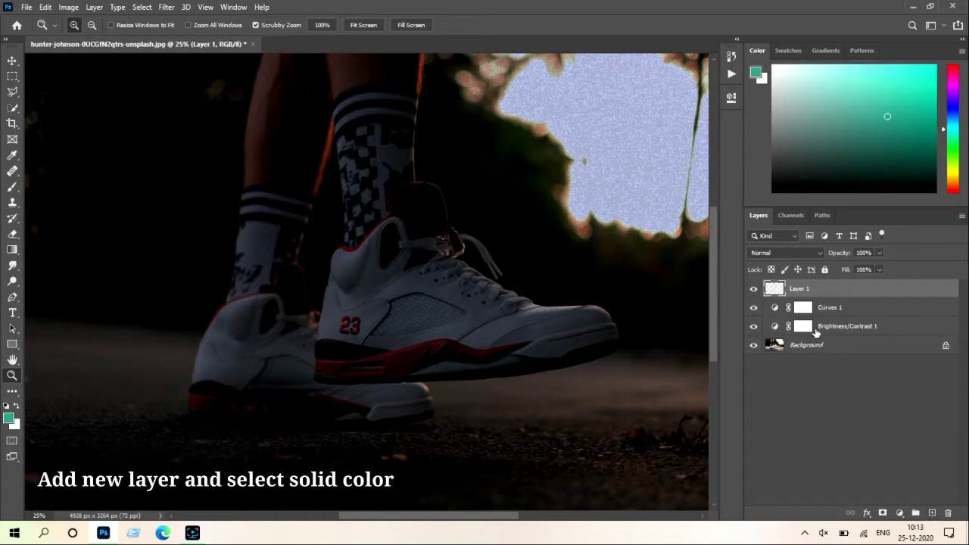
Add a white (ffffff) Color Fill 1 layer and invert its mask to black
left_click(899, 512)
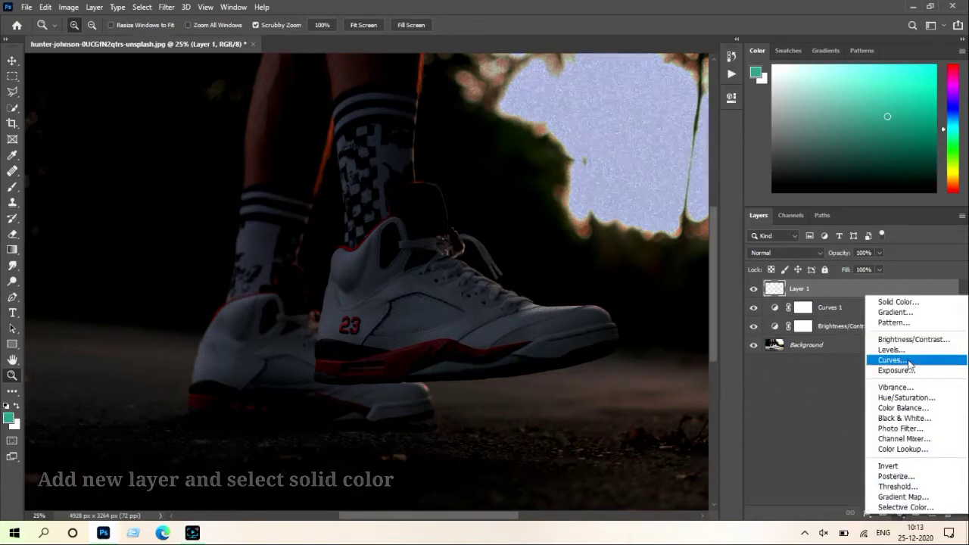
left_click(897, 302)
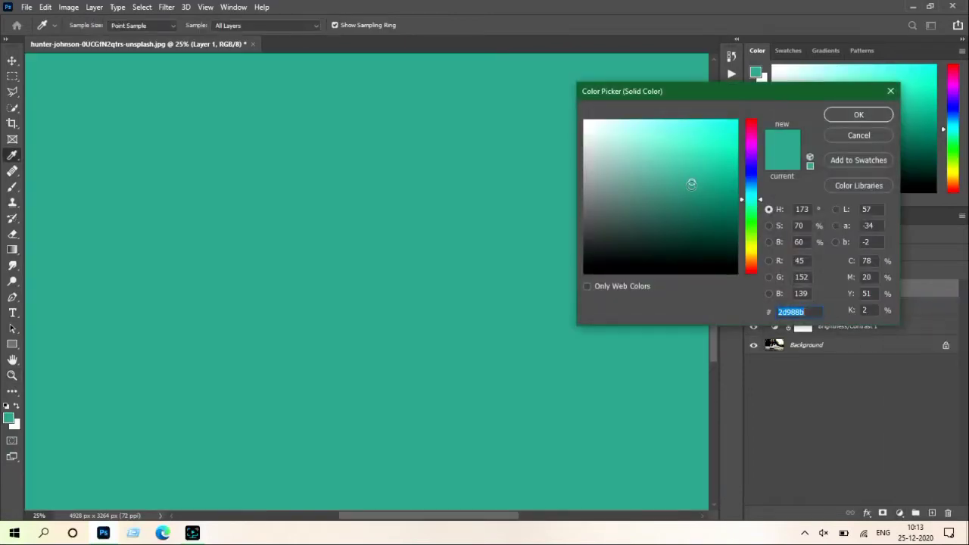
left_click_drag(691, 183, 558, 97)
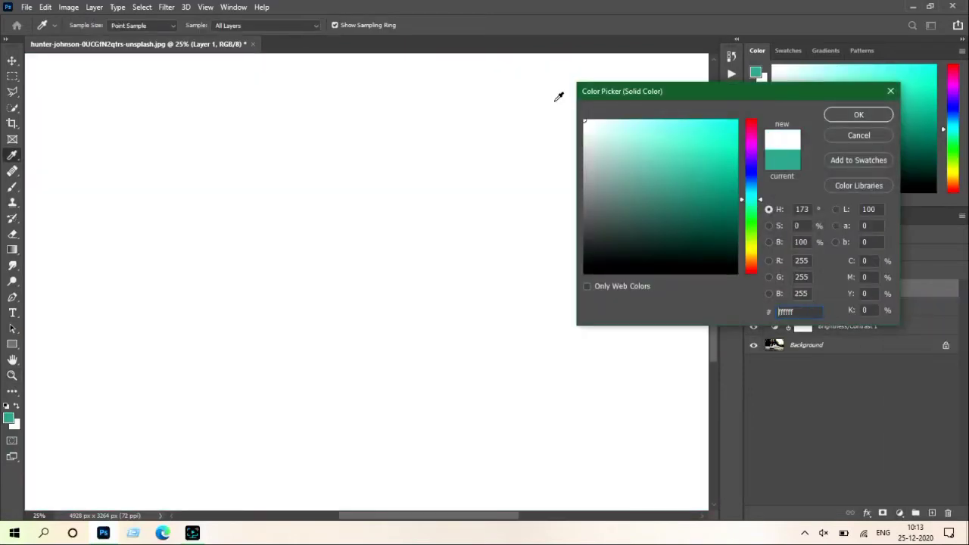
left_click(874, 114)
key("z")
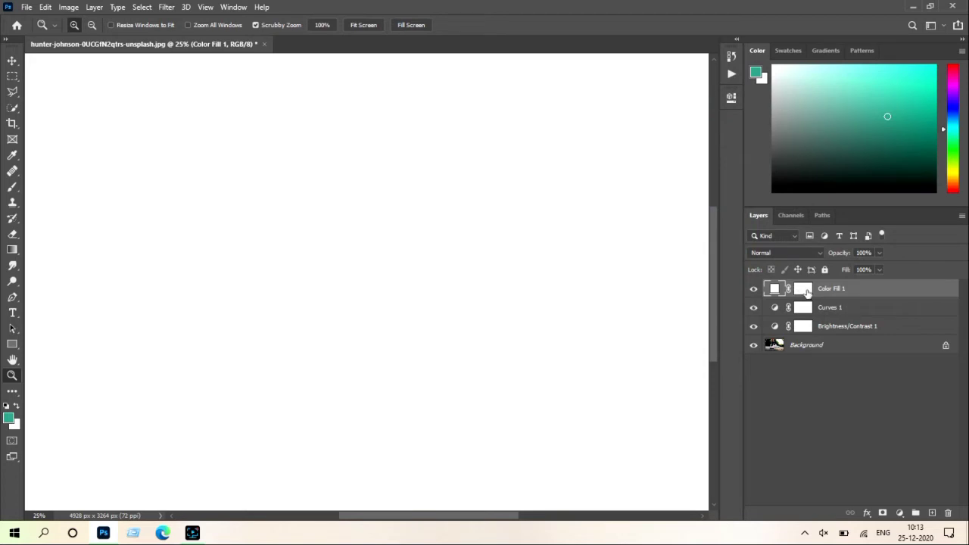
left_click(807, 293)
key("ctrl+i")
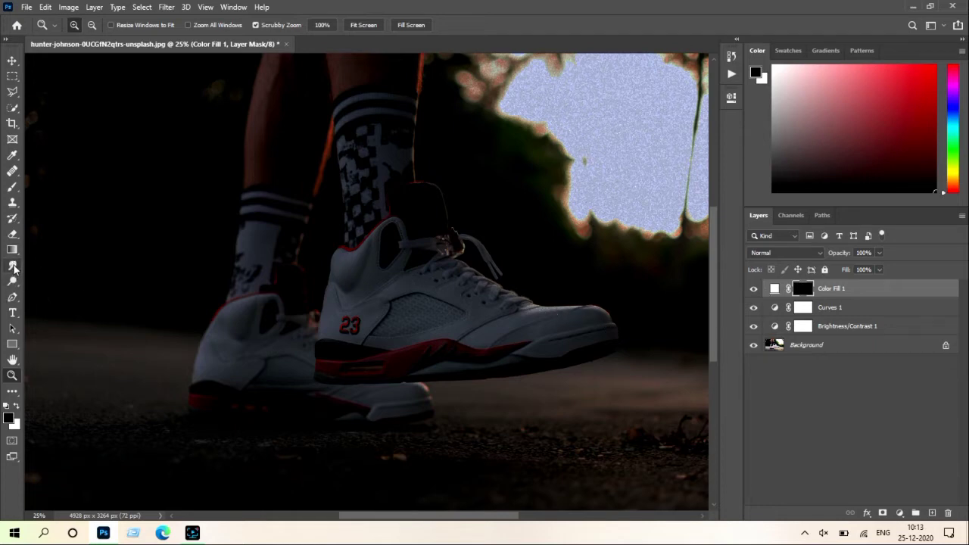
Select the Pen tool and zoom in close on the front shoe's red sole
left_click(12, 297)
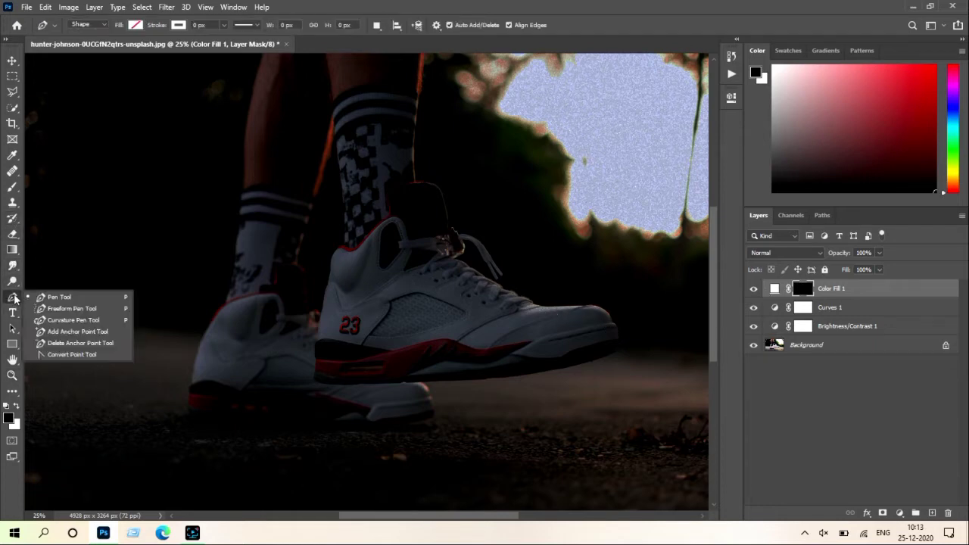
left_click(67, 298)
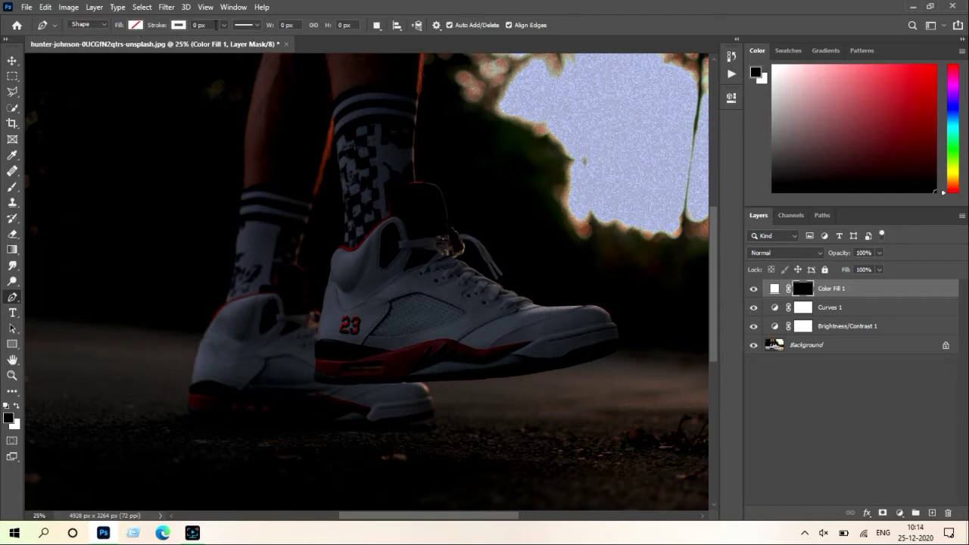
key("ctrl+plus")
left_click(380, 357)
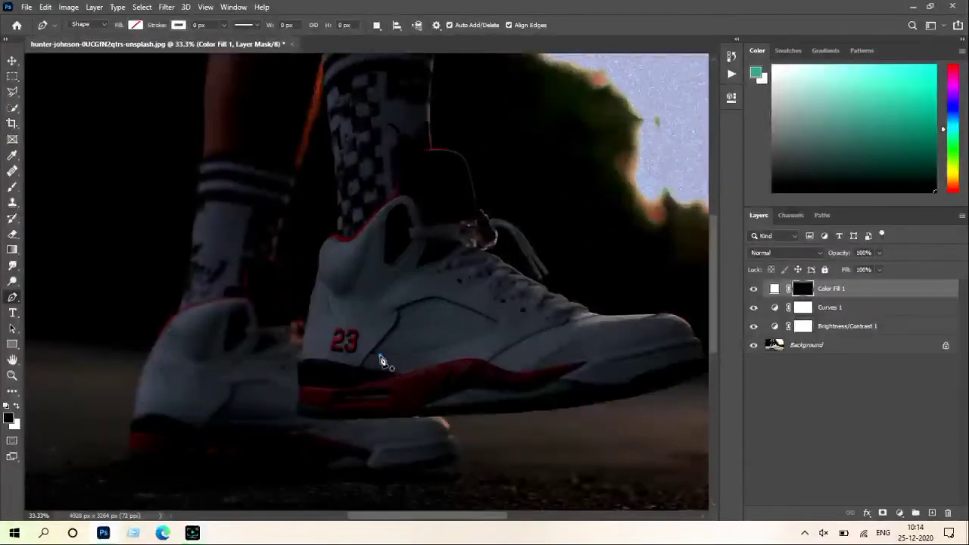
key("ctrl+z")
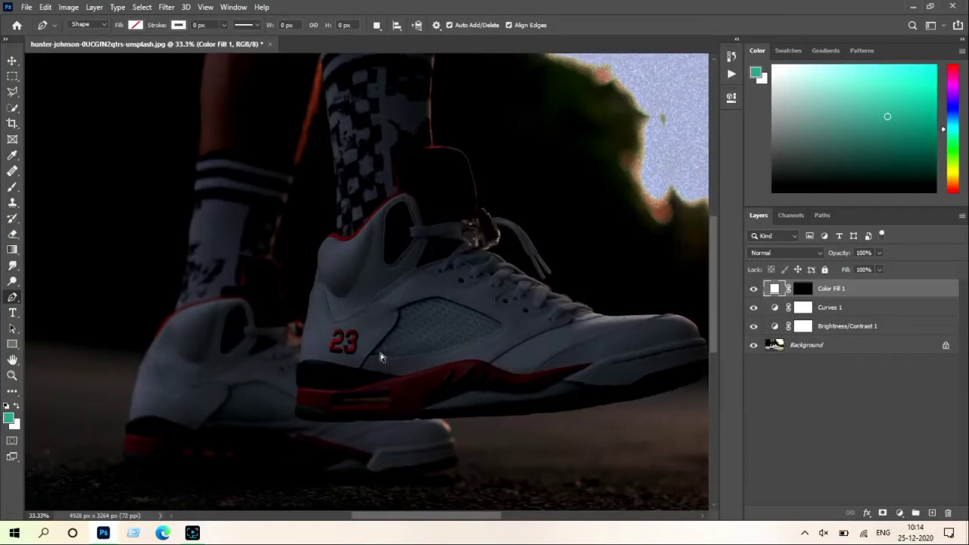
key("ctrl+plus")
key("ctrl+plus")
scroll(380, 357, "down", 2)
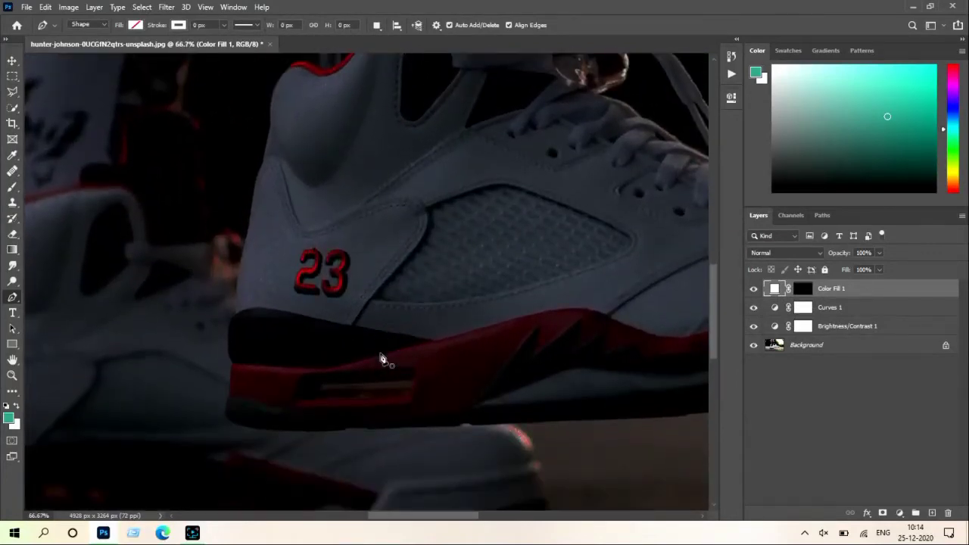
scroll(383, 358, "right", 5)
scroll(382, 358, "right", 1)
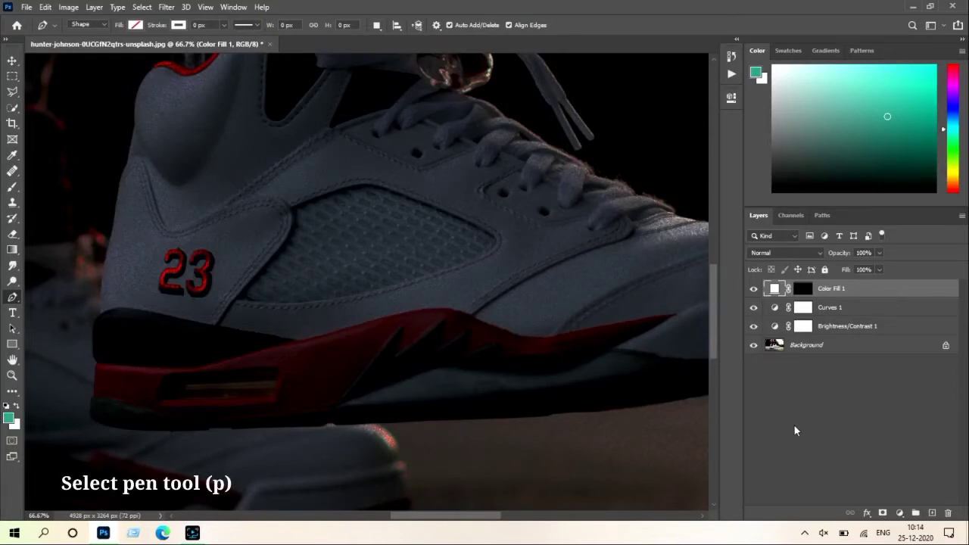
Trace the jagged teeth of the sole stripe from its left tip to the front tip
left_click(343, 396)
left_click(377, 356)
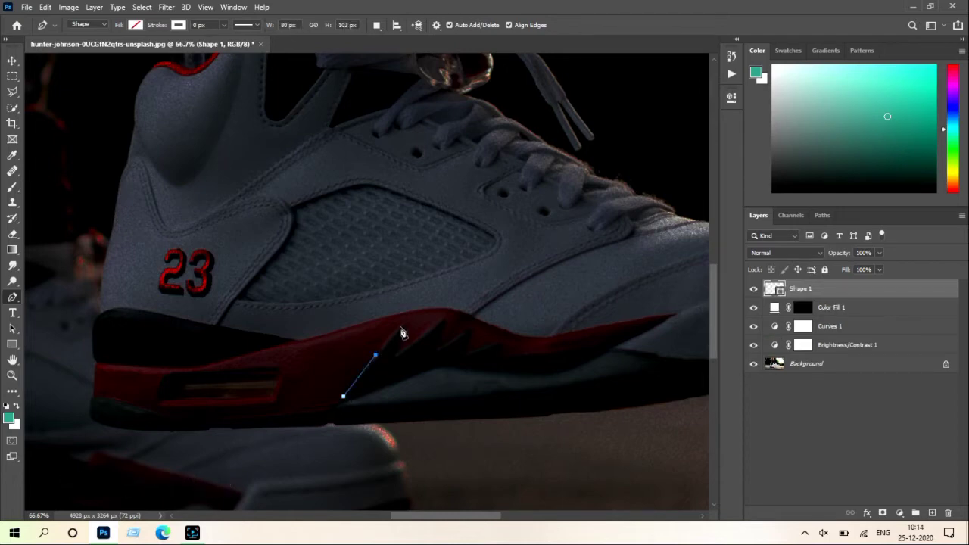
left_click(401, 327)
left_click(446, 321)
left_click(433, 349)
left_click(472, 330)
left_click(500, 343)
left_click(498, 360)
left_click(531, 355)
left_click(575, 349)
left_click(610, 341)
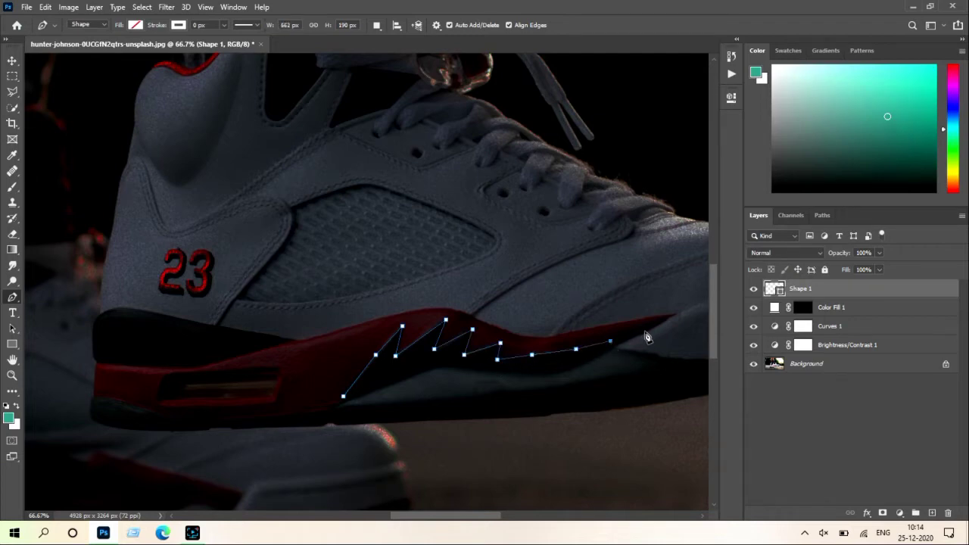
left_click(649, 330)
Trace the stripe's lower edge back to the start and convert the outline into a selection
left_click(584, 363)
left_click(547, 373)
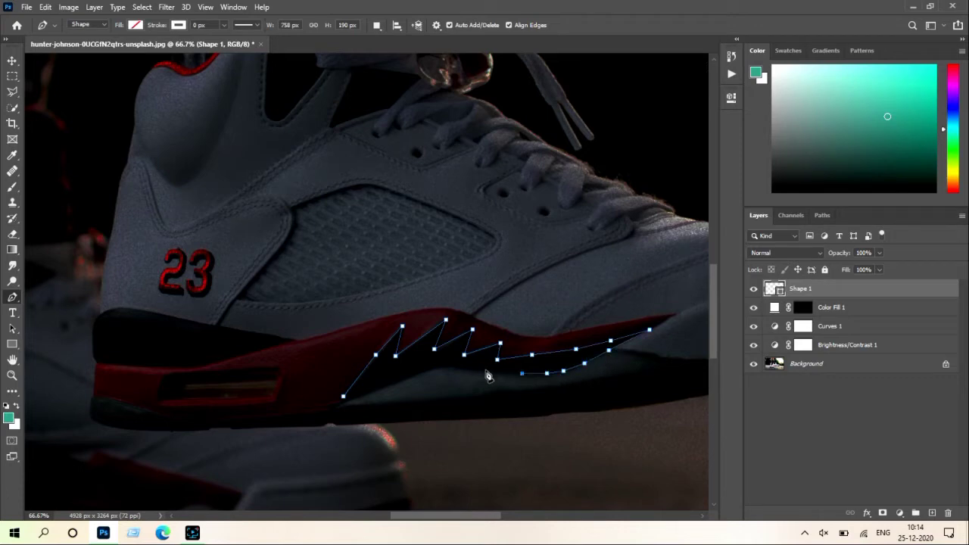
left_click(422, 370)
left_click(415, 374)
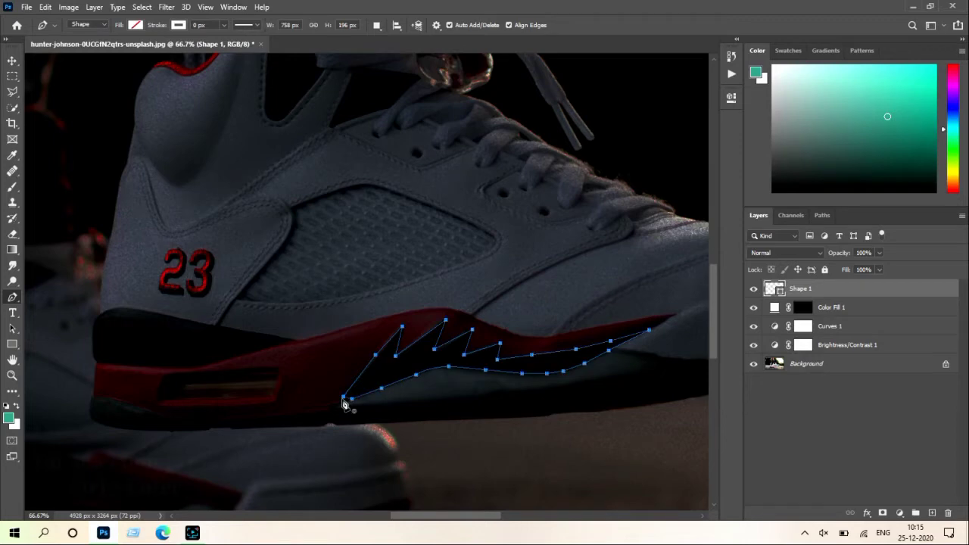
key("Return")
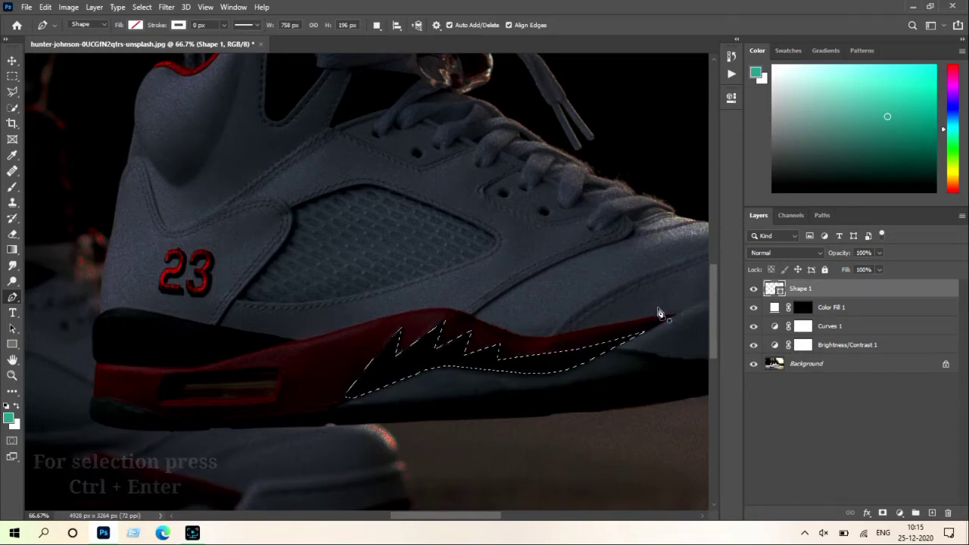
Fill the tooth selection white on the Color Fill 1 mask, then reselect the Shape 1 layer
left_click(805, 308)
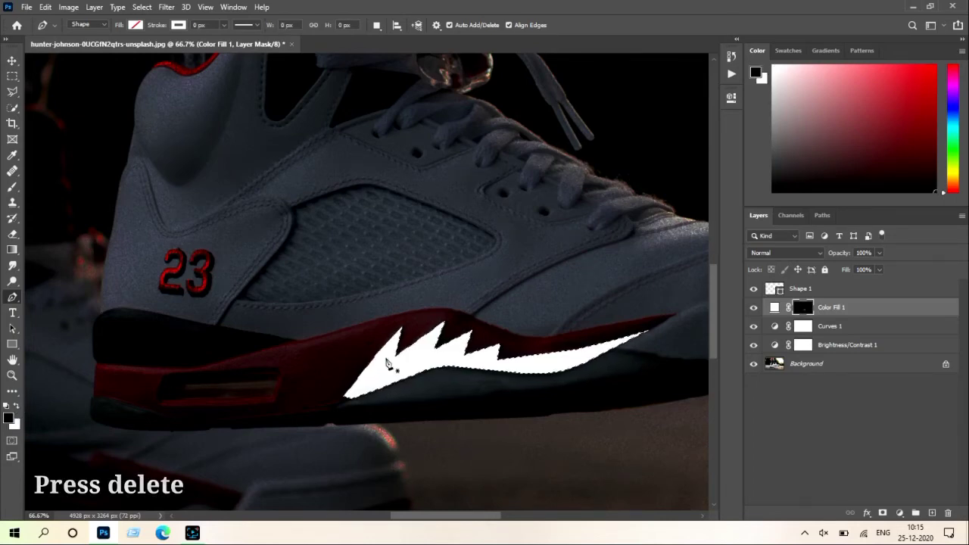
left_click(803, 290)
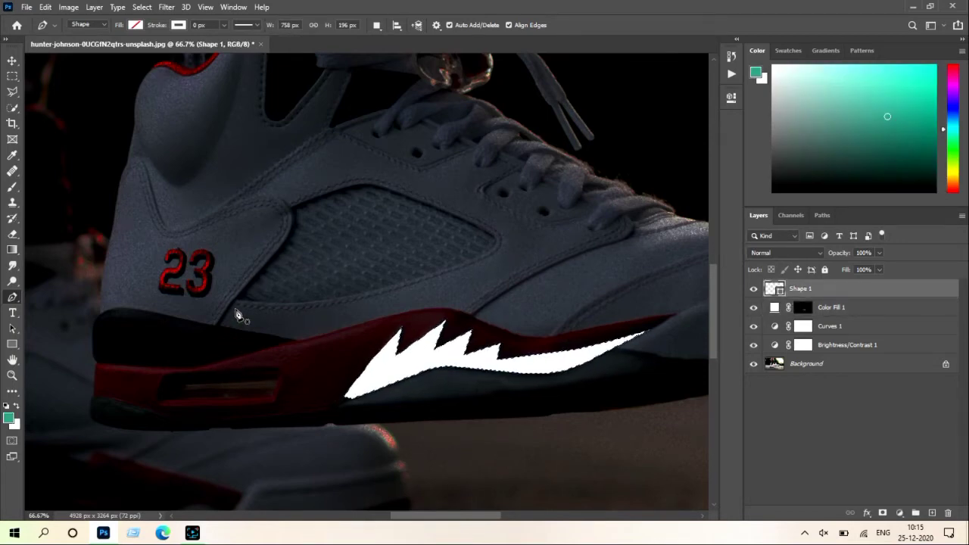
Trace the heel panel's upper edge with the Pen tool
scroll(109, 318, "up", 1)
left_click(104, 328)
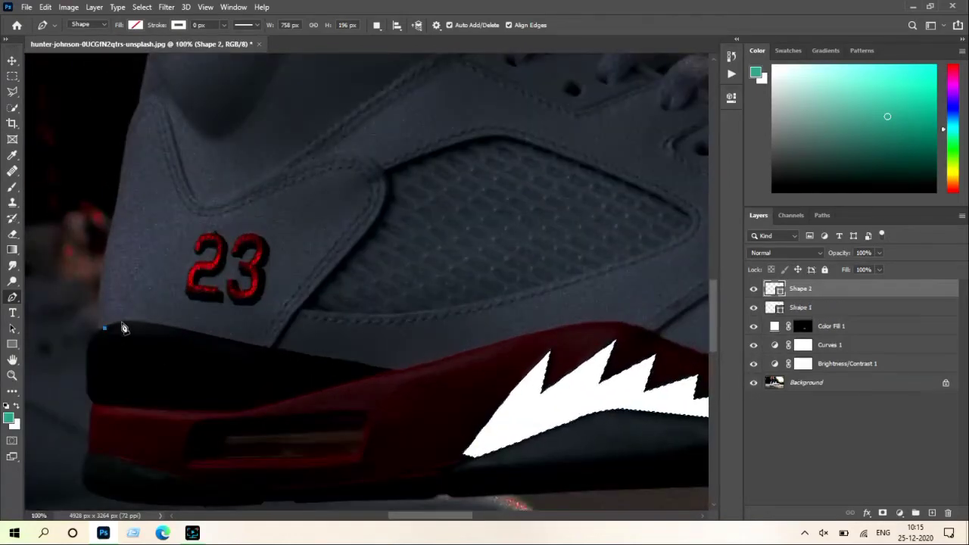
left_click(124, 323)
left_click(159, 324)
left_click(218, 336)
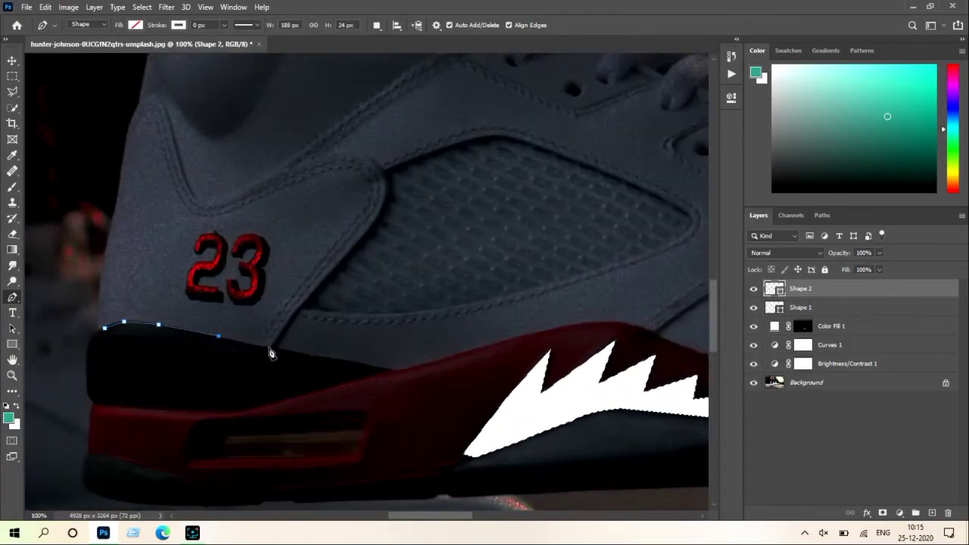
left_click(269, 348)
left_click(329, 357)
left_click(368, 364)
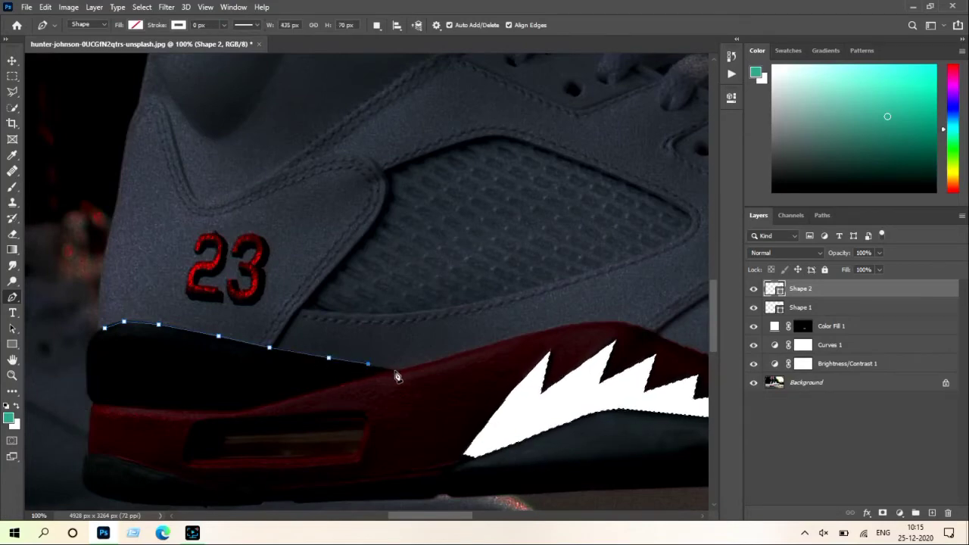
Trace back along the red midsole edge around the heel and close the panel outline
left_click(395, 371)
left_click(343, 385)
left_click(292, 398)
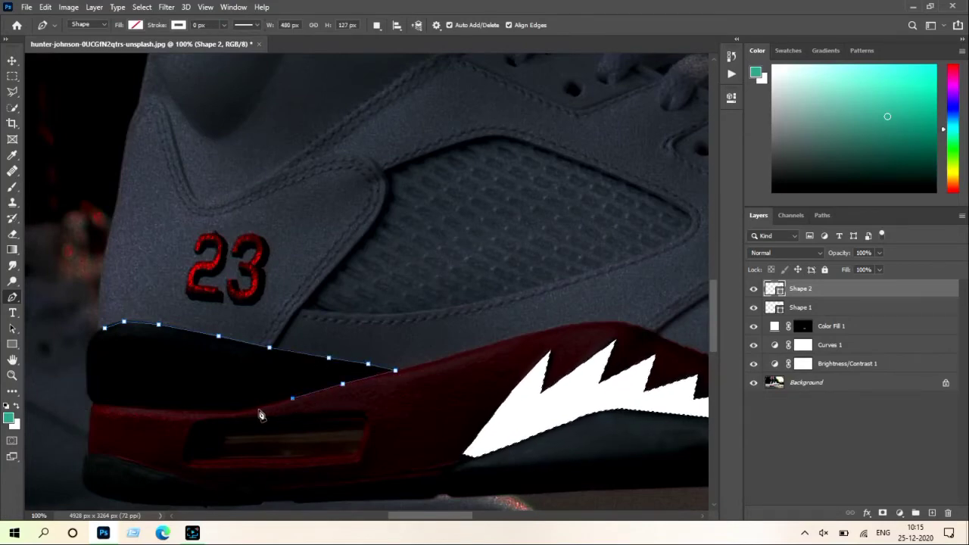
left_click(253, 409)
left_click(189, 412)
left_click(133, 410)
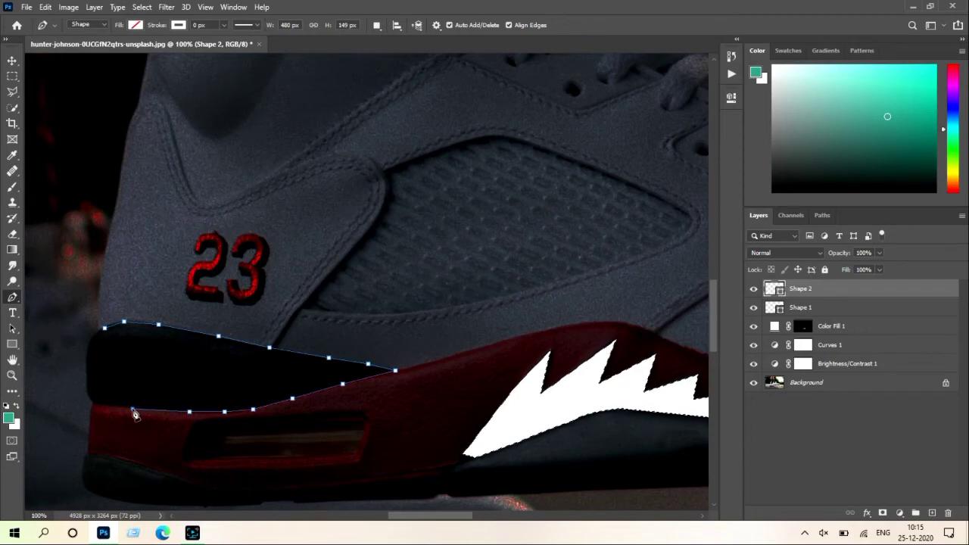
left_click(94, 405)
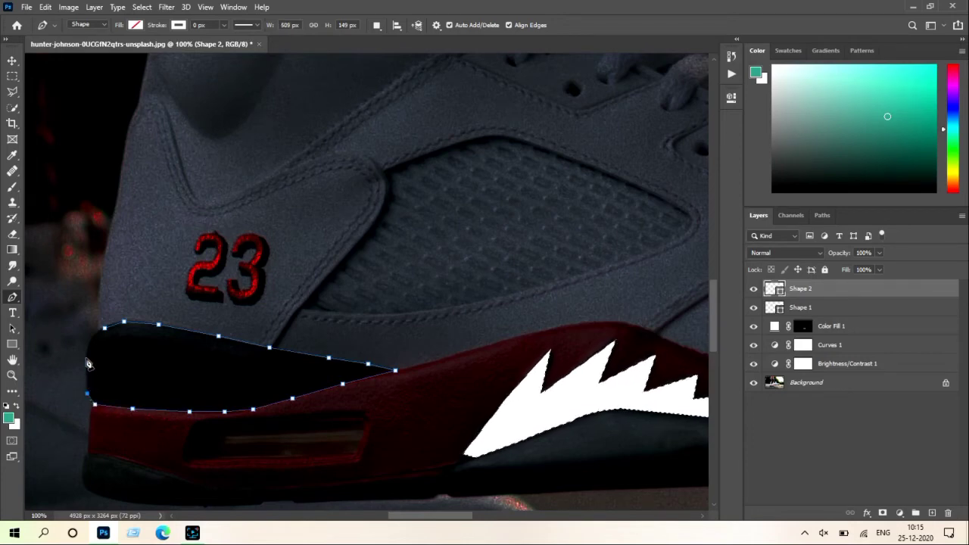
left_click(85, 357)
left_click(89, 341)
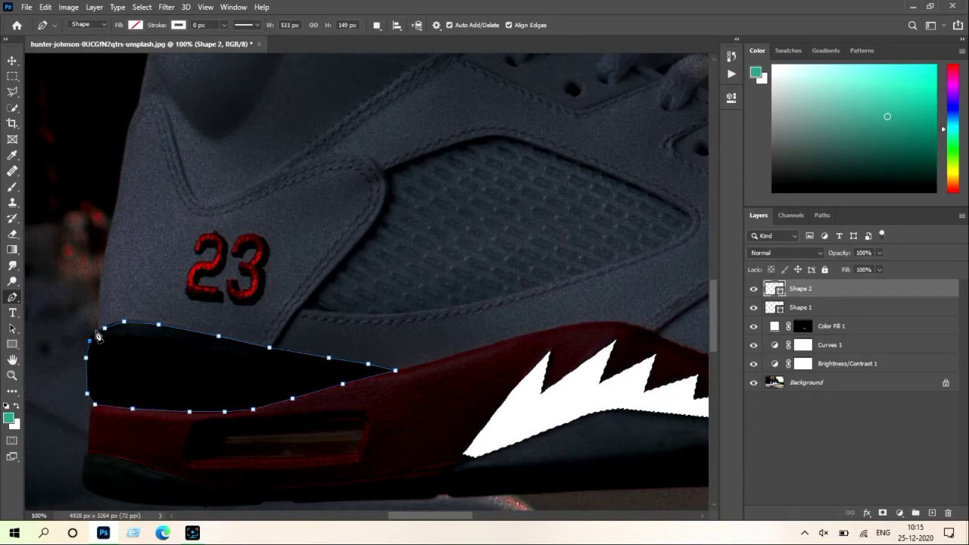
left_click(105, 327)
Load the heel outline as a selection and fill it white on the Color Fill 1 mask
key("ctrl+Return")
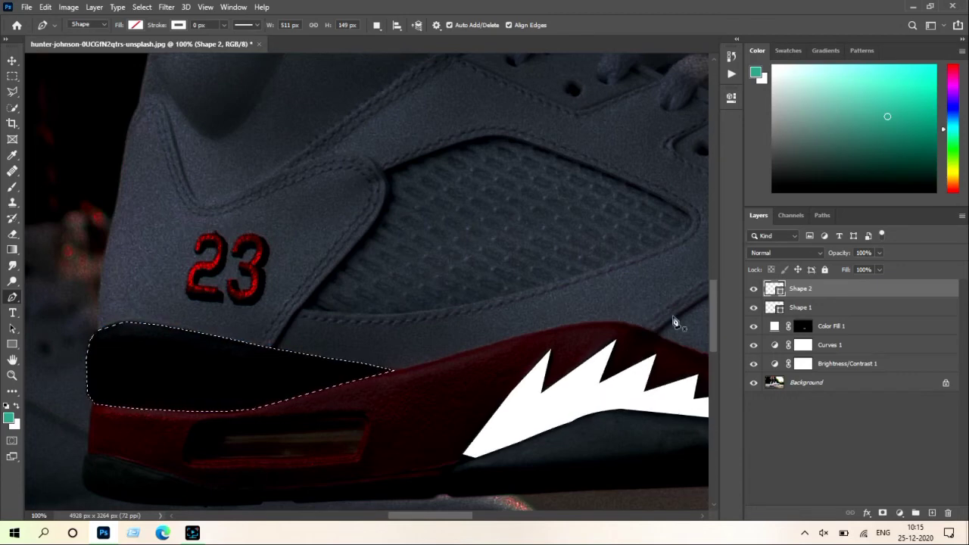
left_click(803, 326)
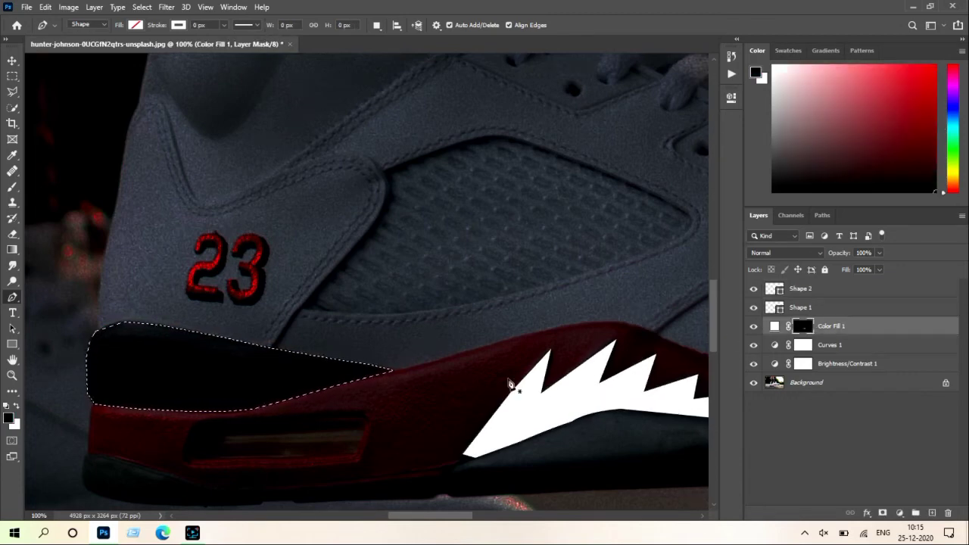
key("ctrl+BackSpace")
Select the Shape 2 layer and zoom to 200% on the toe-side midsole
scroll(256, 425, "down", 3)
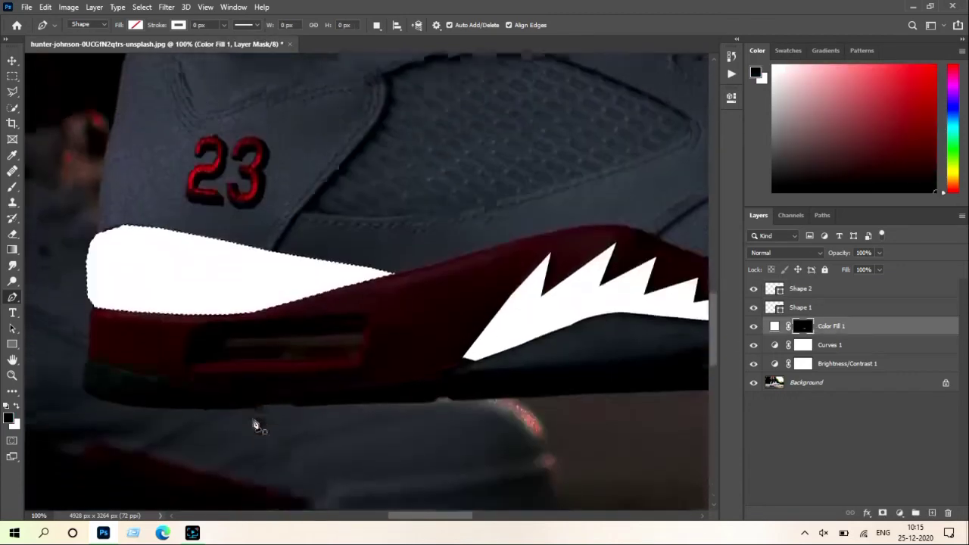
scroll(193, 388, "right", 3)
scroll(193, 387, "down", 2)
scroll(193, 387, "right", 4)
scroll(193, 388, "down", 1)
scroll(193, 388, "right", 3)
scroll(193, 388, "down", 1)
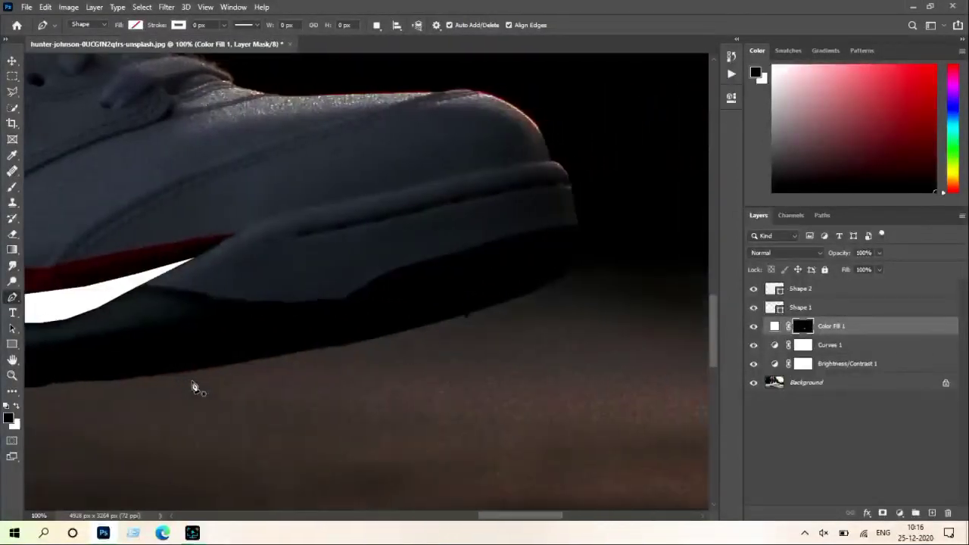
scroll(193, 387, "up", 3)
left_click(458, 321, "ctrl")
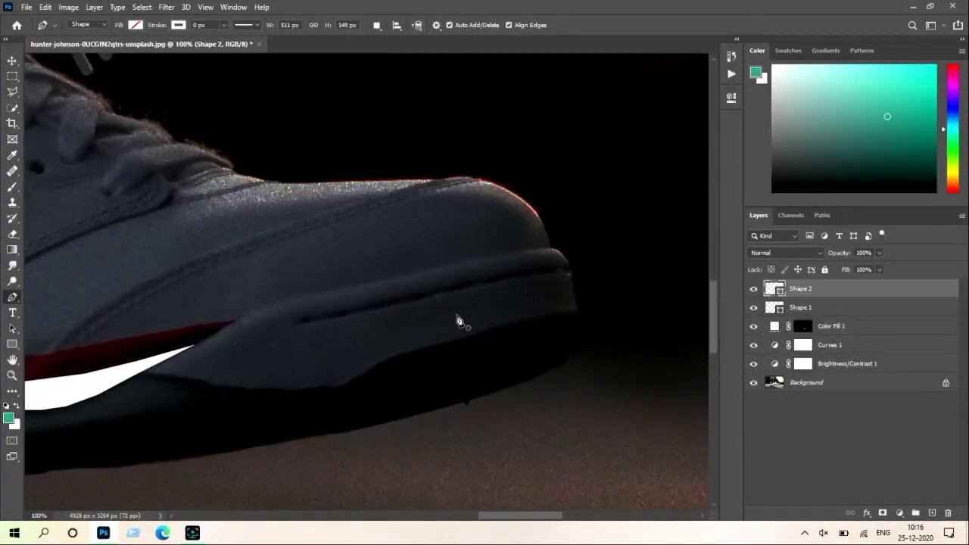
key("ctrl+plus")
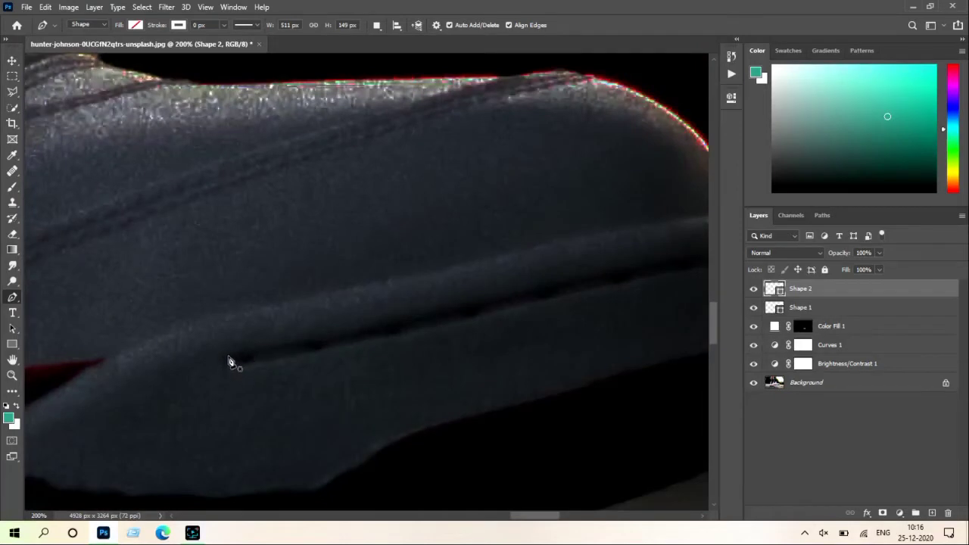
Trace the midsole groove toward the toe and start back along its lower edge
left_click(226, 355)
left_click(385, 323)
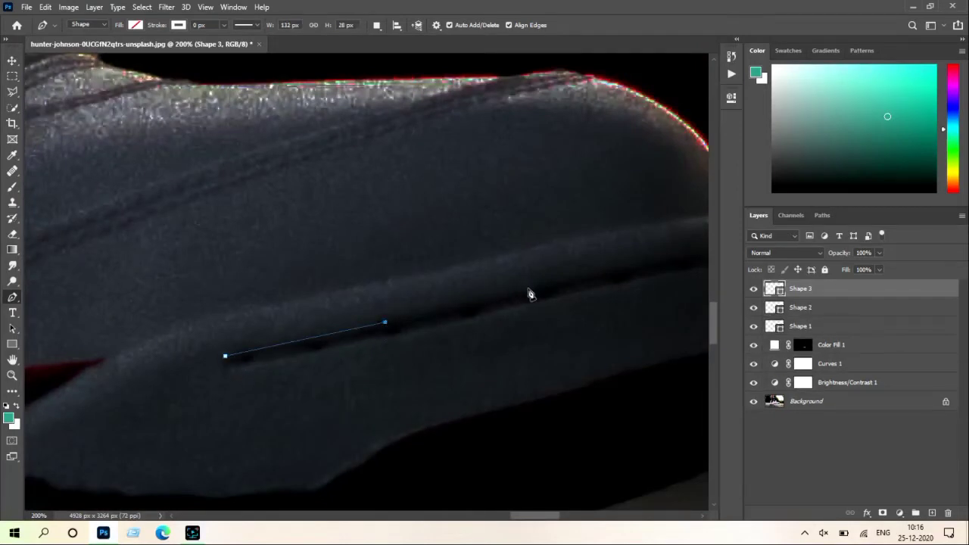
left_click(528, 290)
left_click(624, 267)
scroll(627, 271, "right", 5)
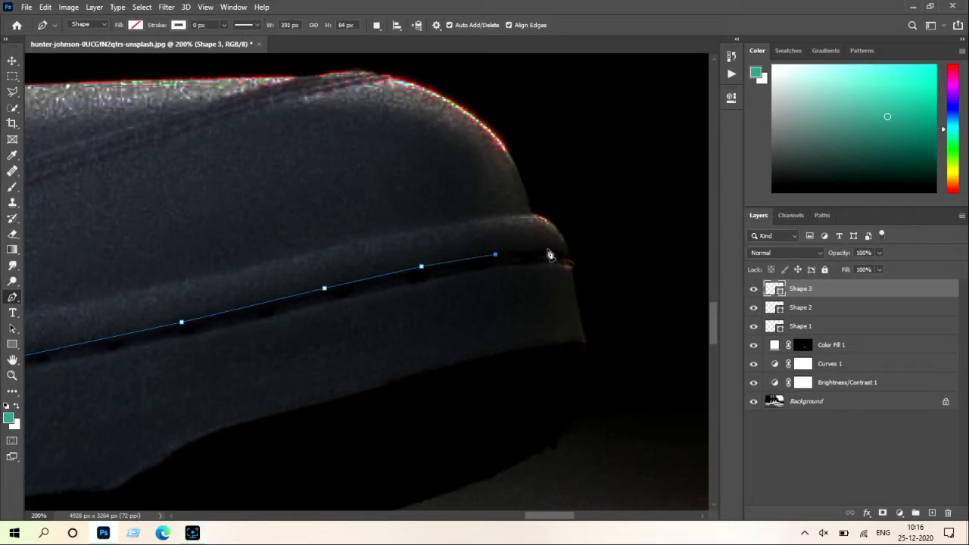
left_click(546, 250)
left_click(511, 267)
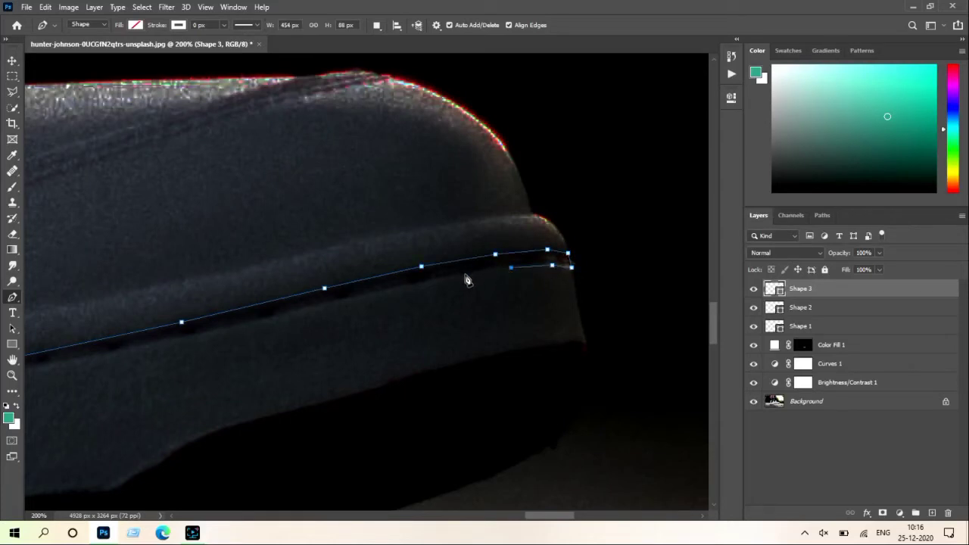
left_click(312, 307)
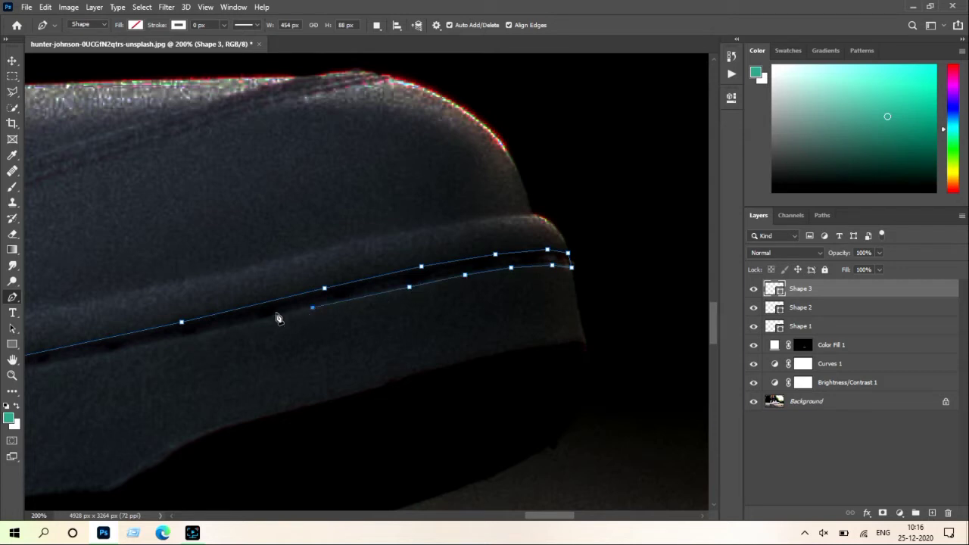
left_click(211, 336)
Finish the groove's lower edge and close the thin stripe outline with a rounded end
scroll(213, 340, "left", 3)
scroll(213, 341, "left", 1)
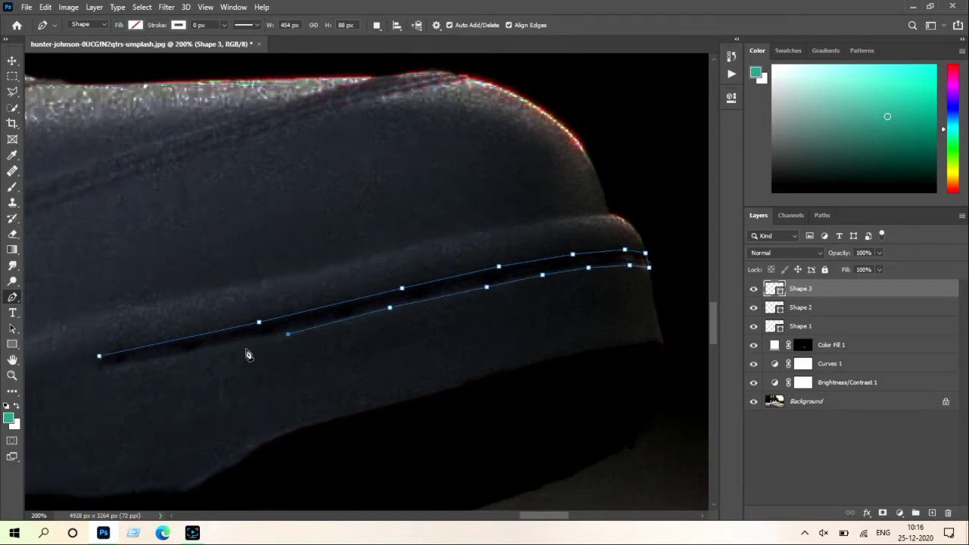
left_click(241, 346)
left_click(190, 356)
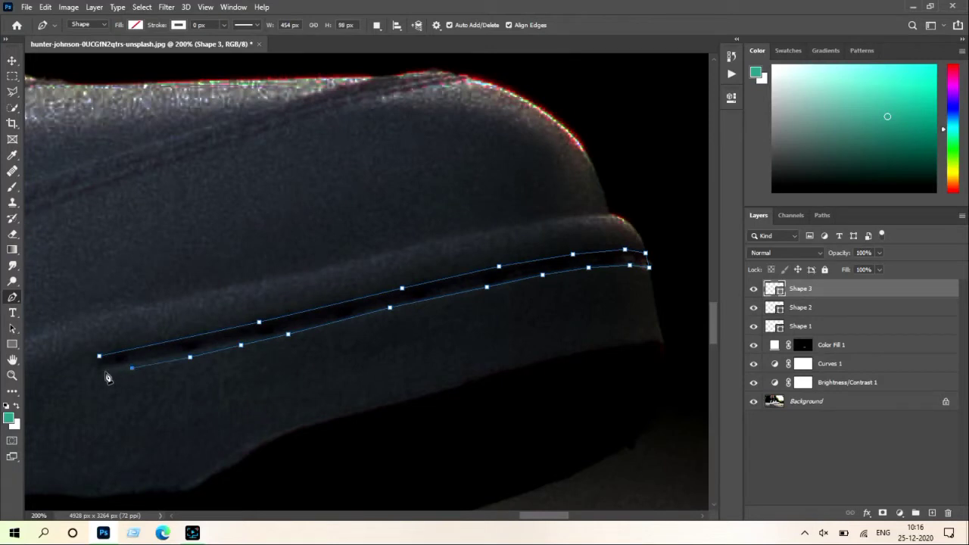
left_click(102, 372)
left_click_drag(99, 355, 112, 361)
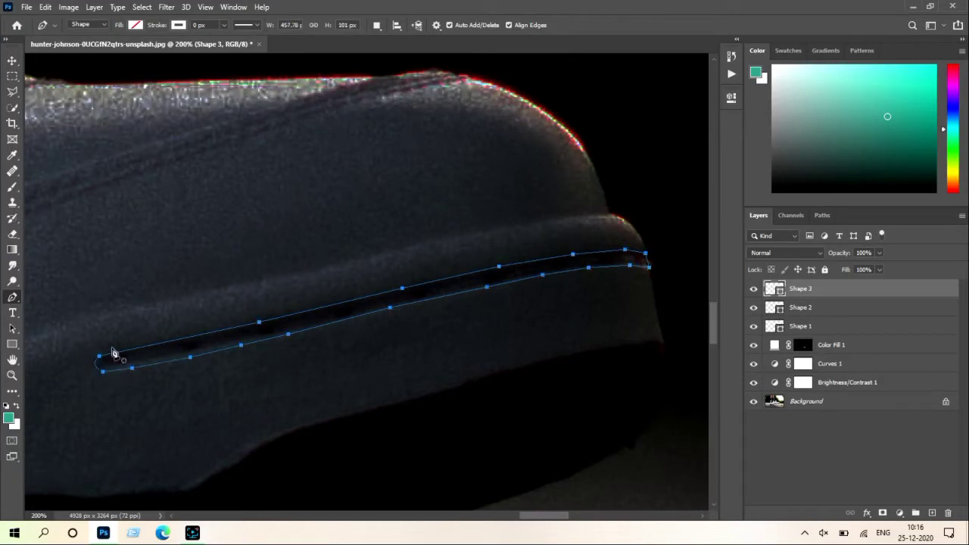
Fill the stripe selection white on the Color Fill 1 mask, deselect, and zoom out
key("ctrl+Return")
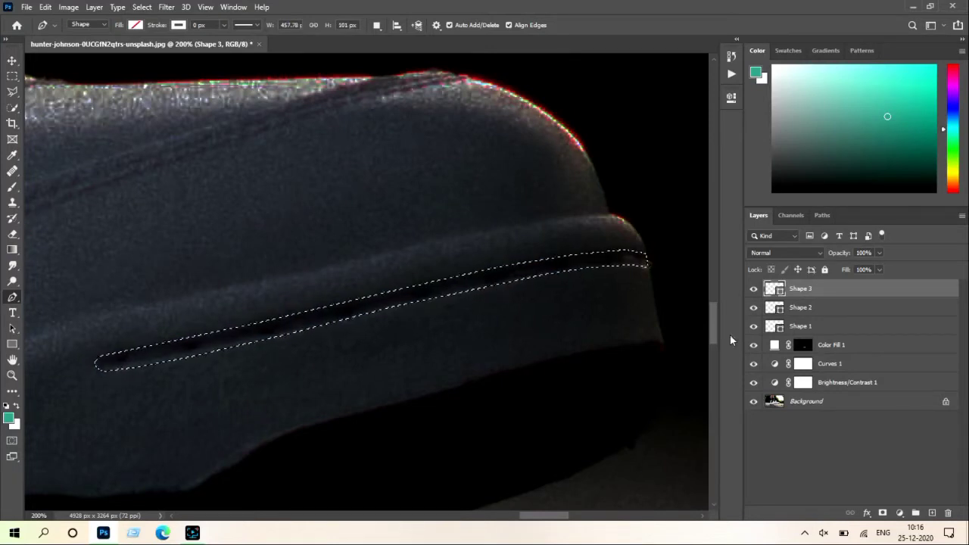
left_click(804, 344)
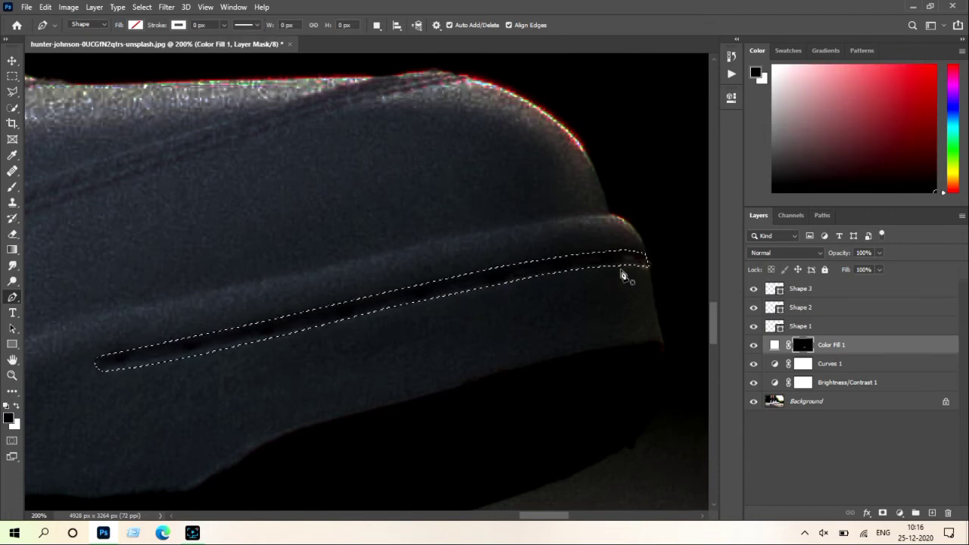
key("ctrl+BackSpace")
key("ctrl+d")
key("ctrl+minus")
key("ctrl+minus")
key("ctrl+minus")
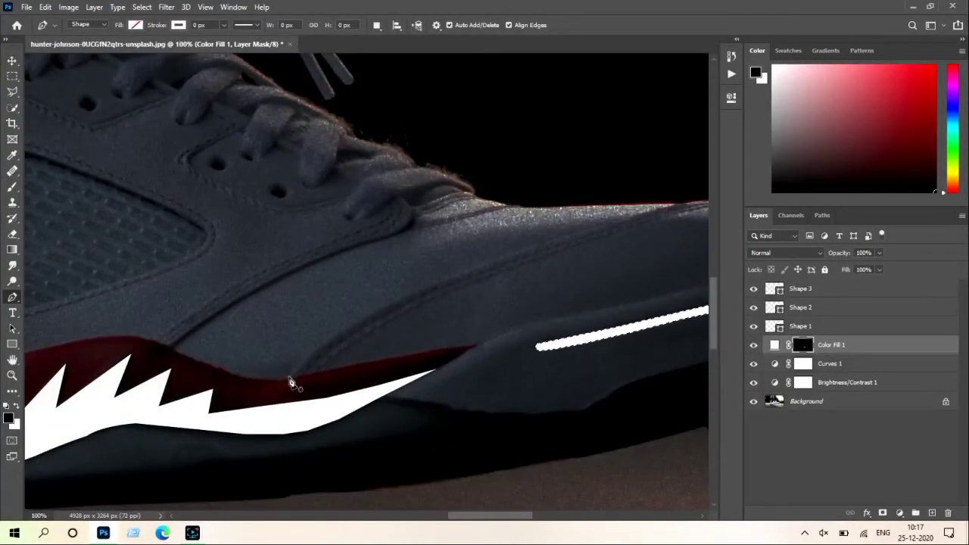
Begin a curved outline along the toe-cap seam, then undo the last curved point
left_click(287, 377)
mouse_move(386, 306)
left_mouse_down()
mouse_move(418, 303)
mouse_move(411, 294)
left_mouse_up()
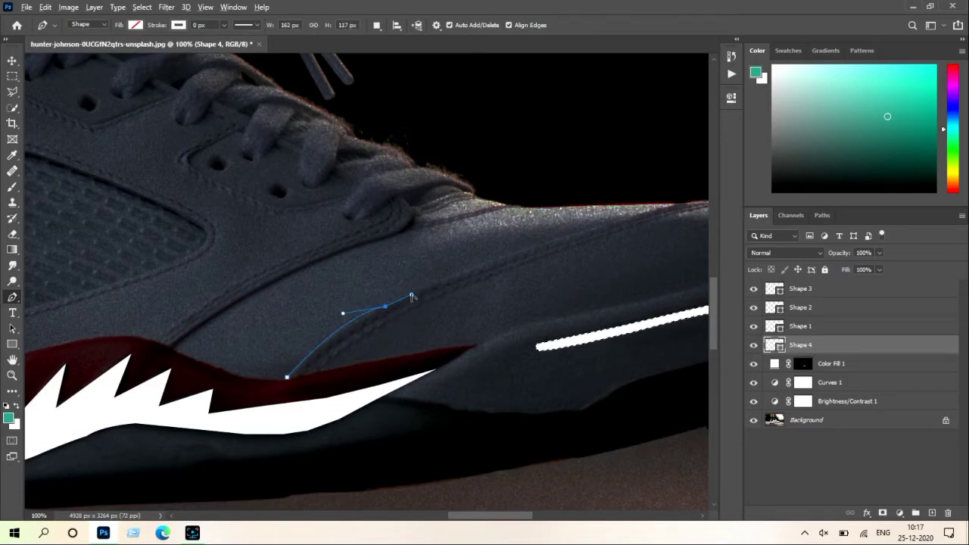
left_click(440, 282)
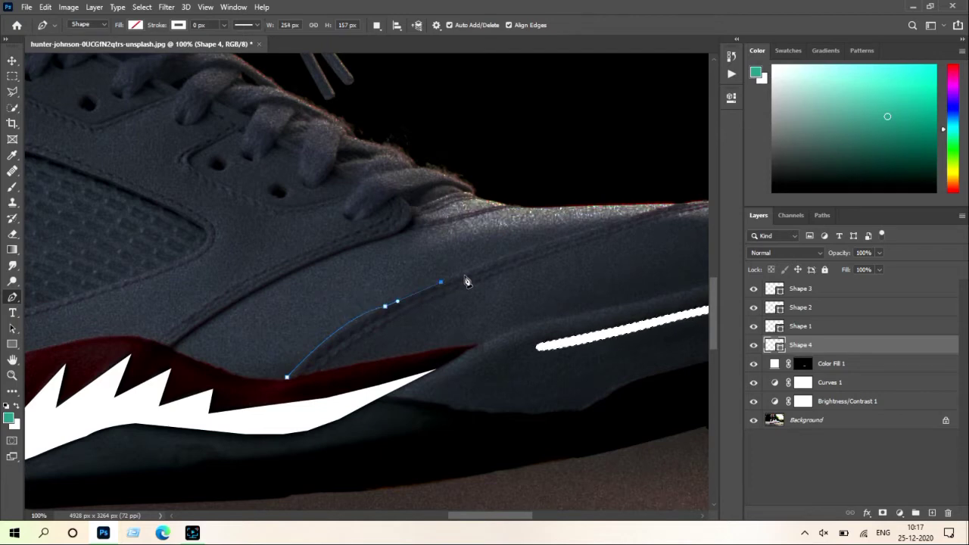
key("ctrl+z")
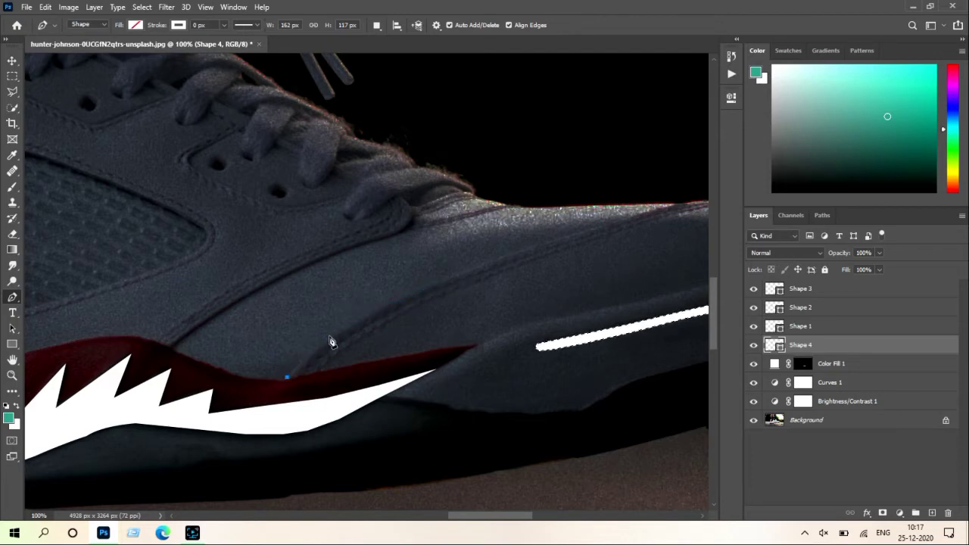
Trace the toe-cap seam with straight points up to its tip at the toe
left_click(310, 355)
left_click(344, 329)
left_click(383, 305)
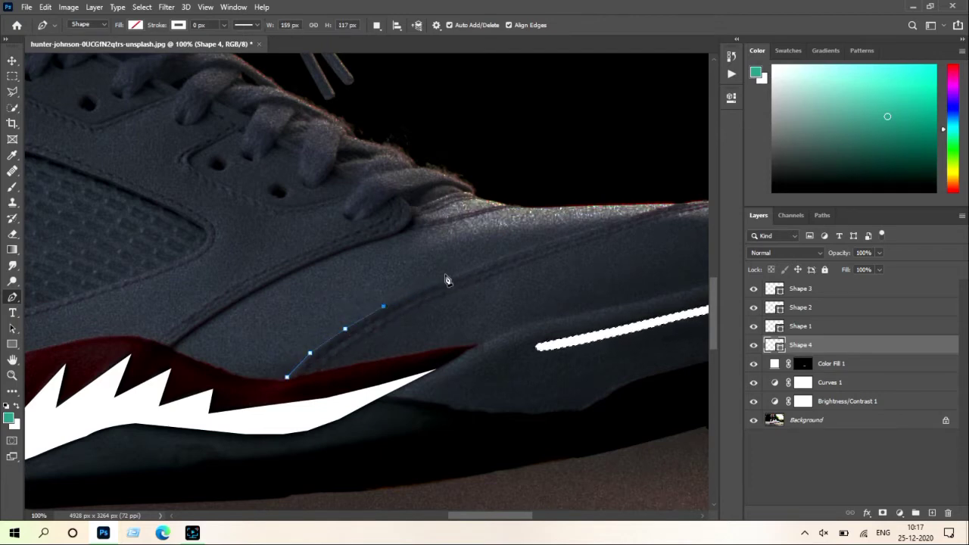
left_click(451, 274)
left_click(535, 243)
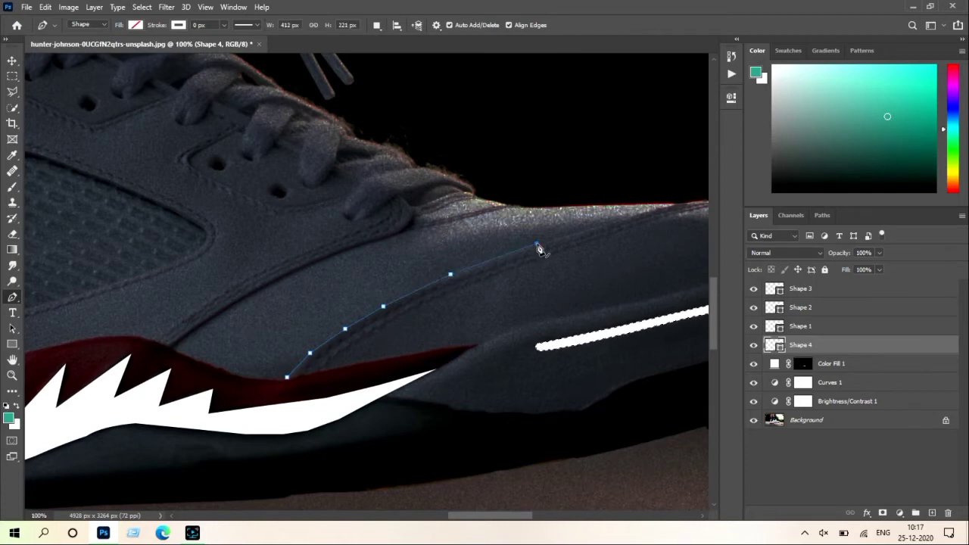
left_click(599, 224)
left_click(658, 206)
scroll(660, 212, "right", 3)
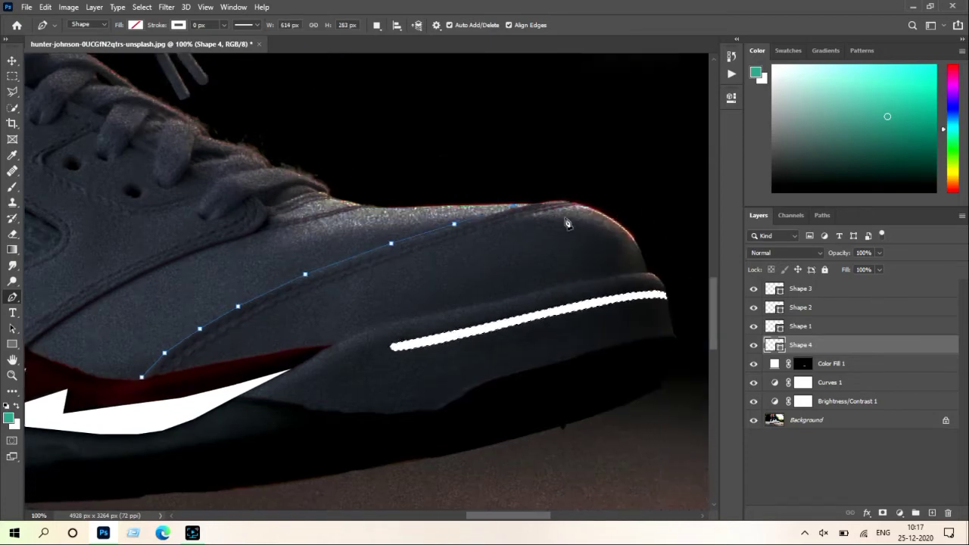
left_click(530, 205)
left_click(562, 203)
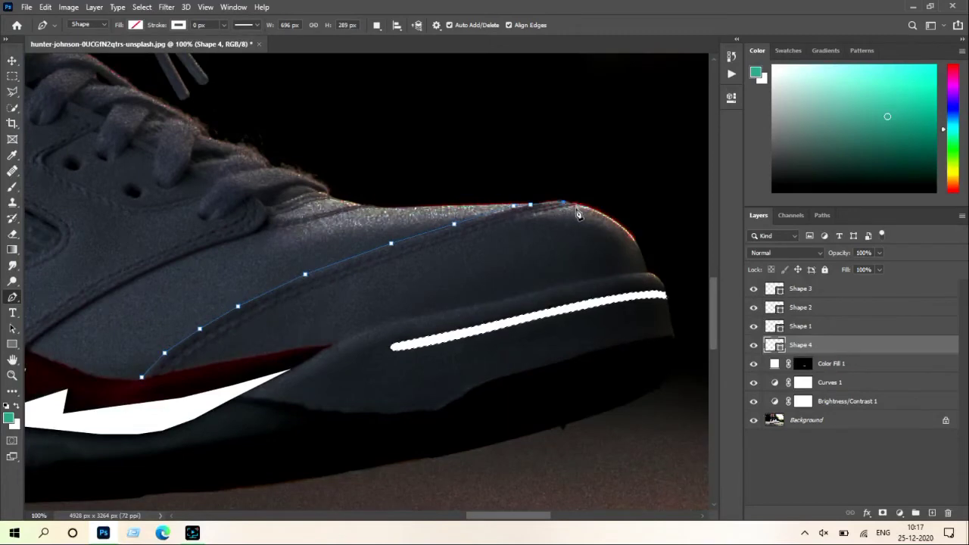
Trace the seam's other edge back down toward the midsole to complete the stripe outline
left_click(526, 216)
left_click(475, 230)
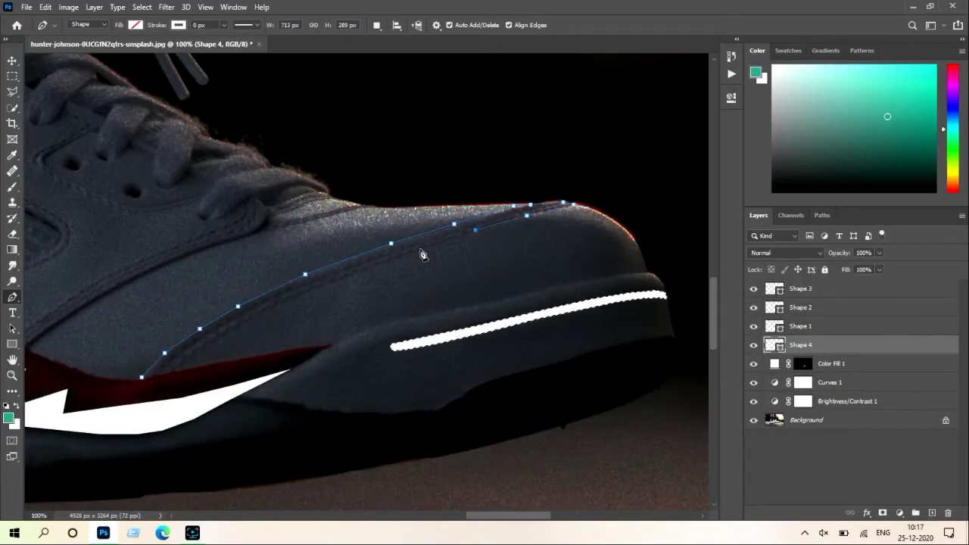
left_click(420, 249)
left_click(370, 265)
left_click(319, 288)
left_click(274, 305)
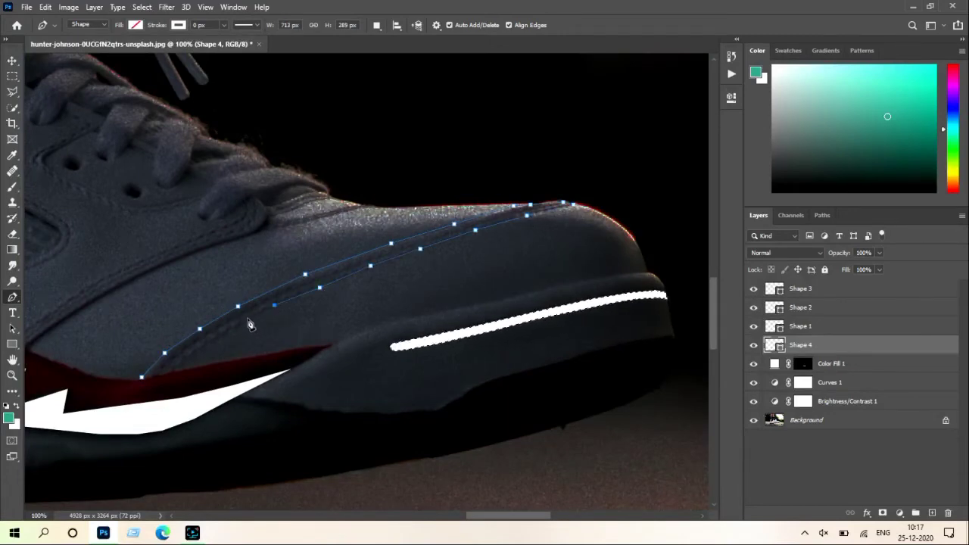
left_click(235, 327)
left_click(198, 346)
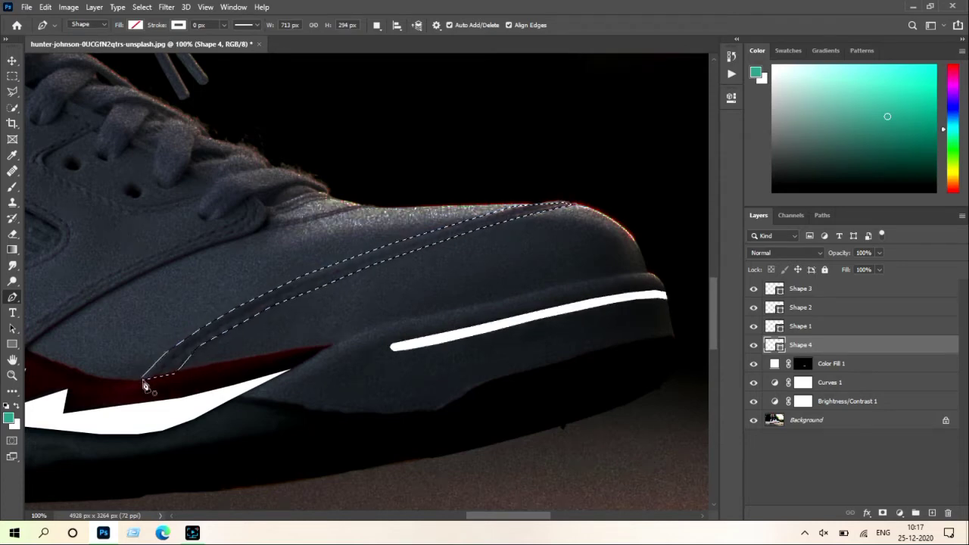
Fill the toe stripe white on the Color Fill 1 mask and deselect
left_click(808, 366)
key("ctrl+BackSpace")
key("ctrl+d")
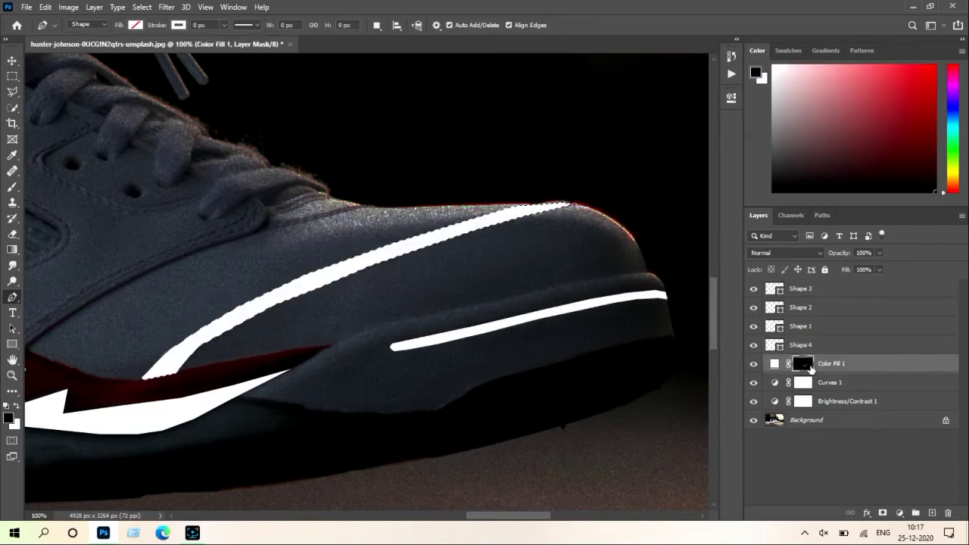
Outline the heel-collar opening with the Pen tool and turn it into a selection
key("ctrl+minus")
key("ctrl+minus")
scroll(272, 250, "left", 5)
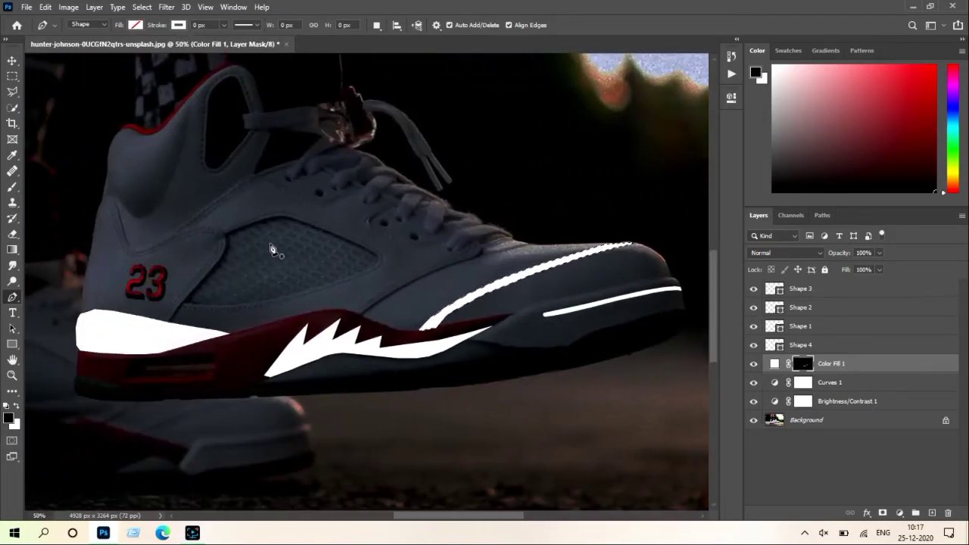
scroll(272, 250, "up", 3)
scroll(272, 249, "up", 1)
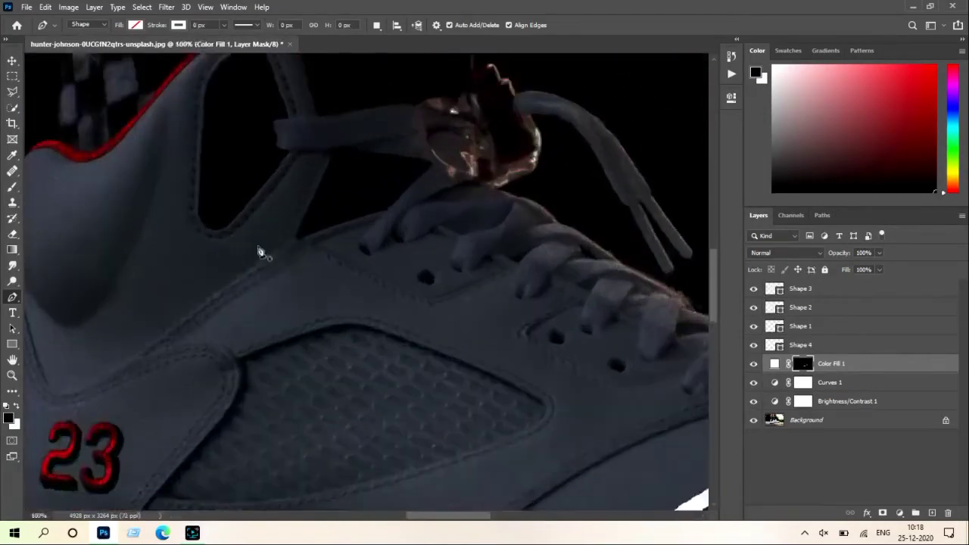
scroll(228, 253, "left", 4)
scroll(227, 253, "down", 2)
scroll(375, 95, "up", 3)
scroll(374, 94, "down", 1)
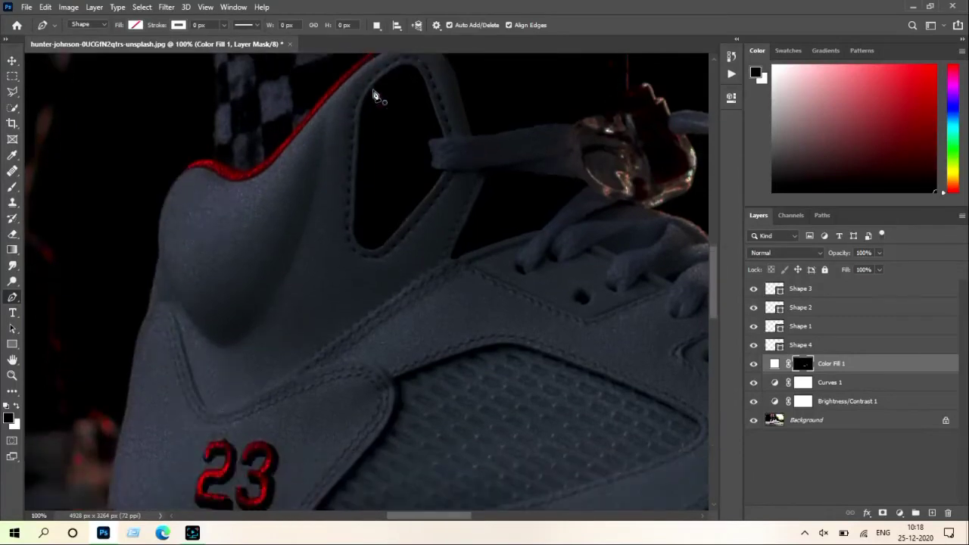
scroll(363, 110, "down", 2)
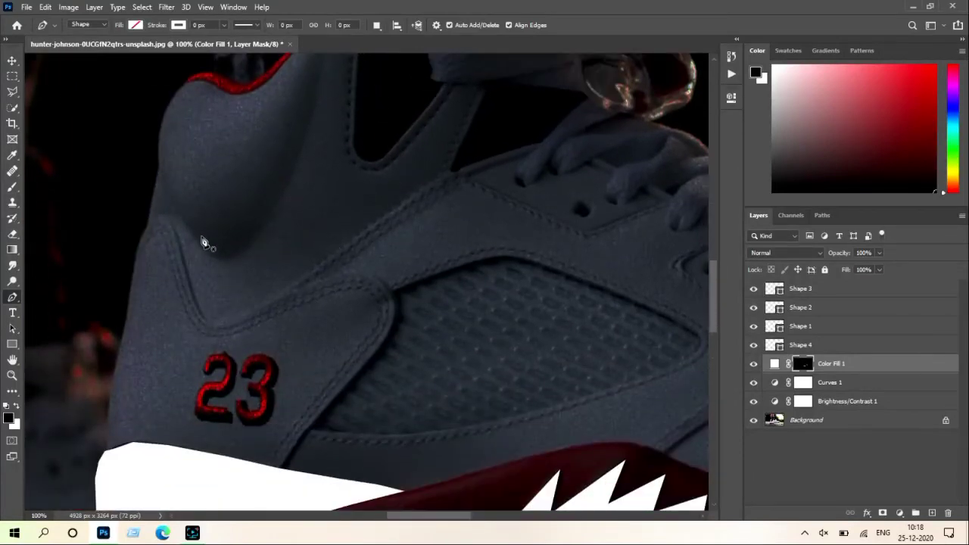
scroll(318, 217, "up", 2)
scroll(345, 207, "up", 2)
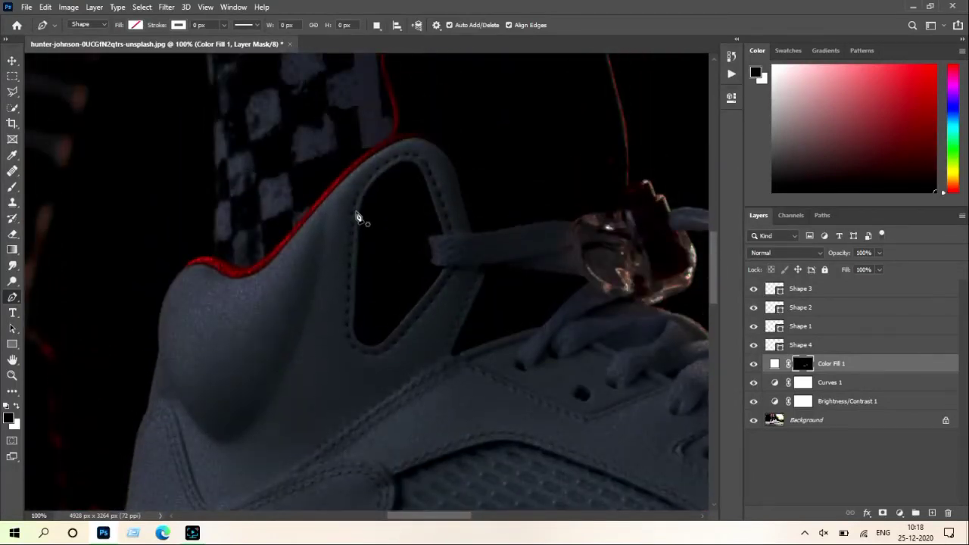
scroll(359, 215, "down", 2)
scroll(359, 214, "down", 2)
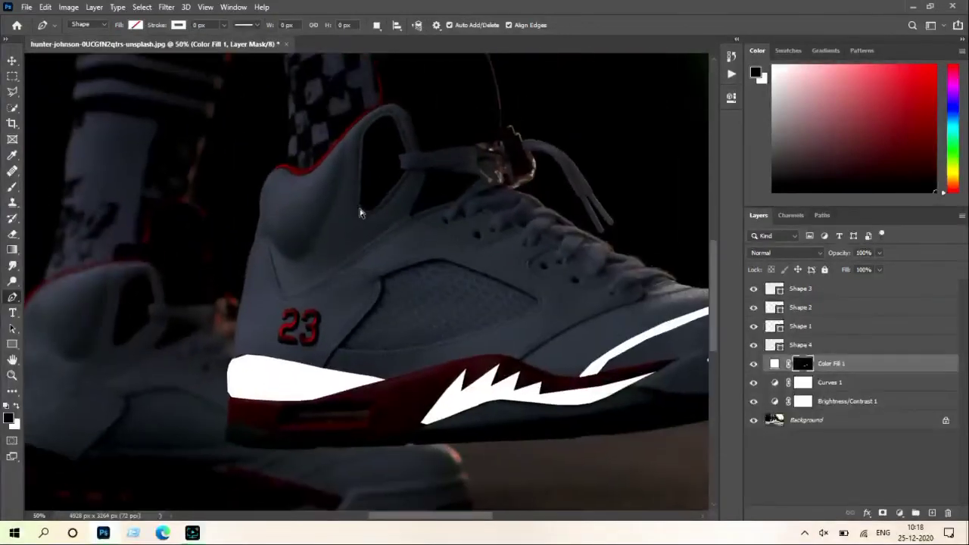
scroll(359, 213, "up", 1)
left_click(360, 197)
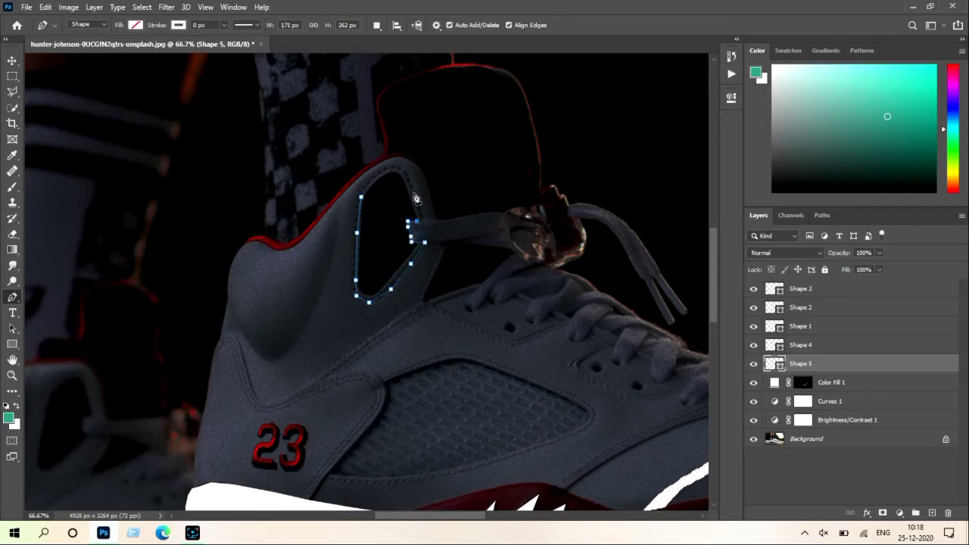
left_click(361, 196)
key("ctrl+Return")
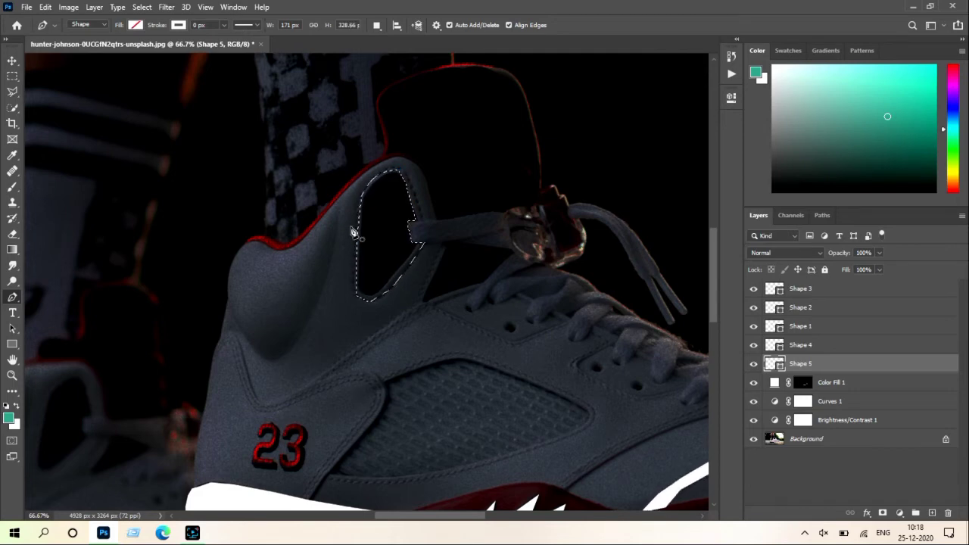
Fill the heel-opening selection white on the Color Fill 1 mask and deselect
left_click(803, 383)
key("ctrl+BackSpace")
key("ctrl+d")
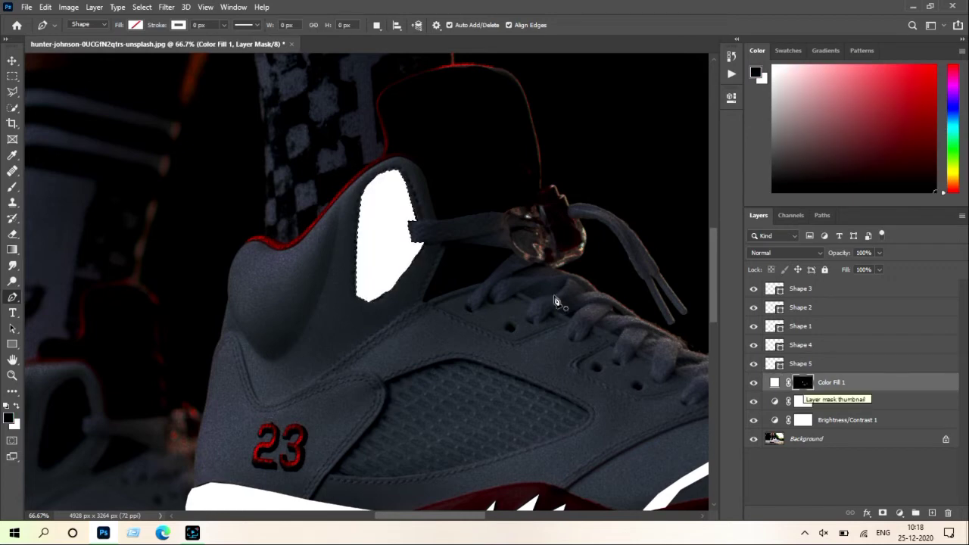
Delete the leftover Shape 1–5 layers
key("ctrl+minus")
key("ctrl+minus")
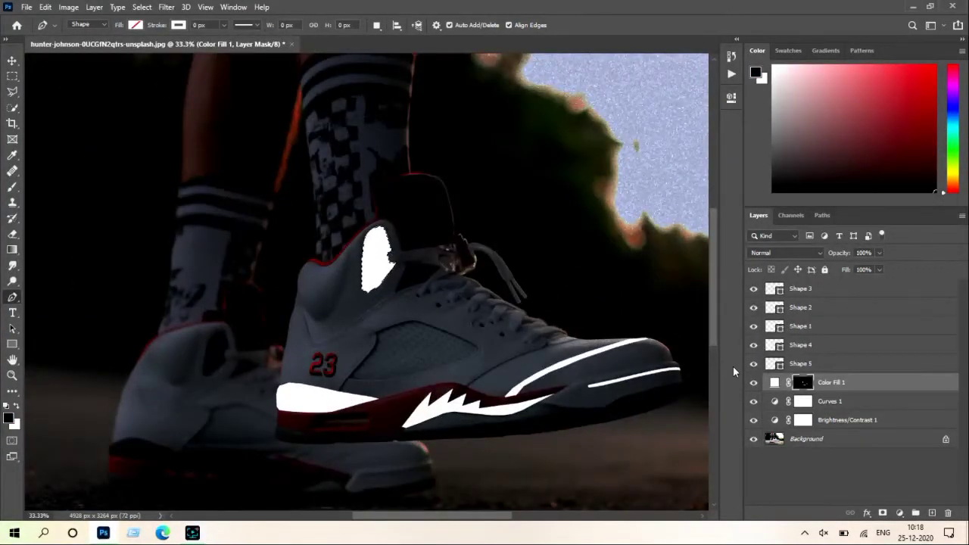
left_click(826, 292)
key("Delete")
key("Delete")
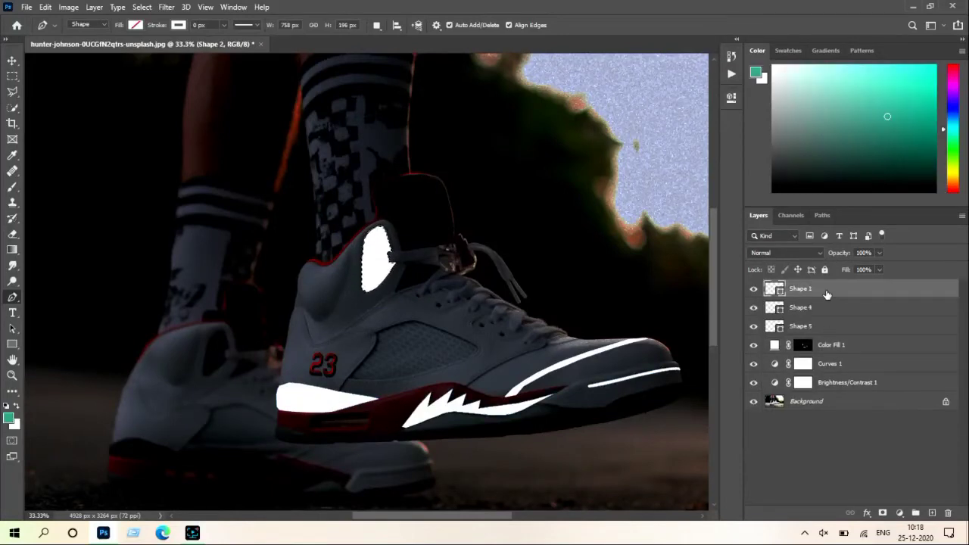
key("Delete")
key("Delete")
key("Delete")
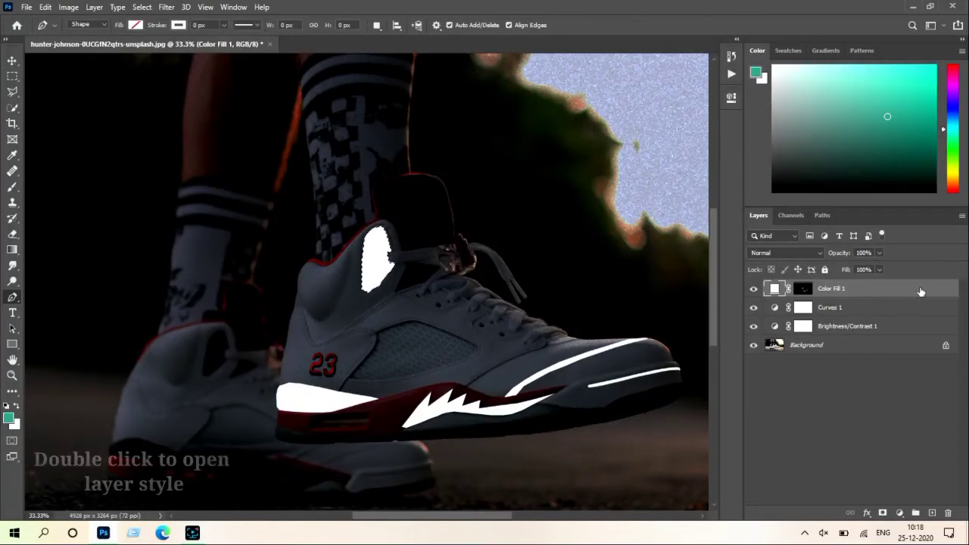
Add a Normal-mode Outer Glow to Color Fill 1 at 76% opacity
double_click(921, 292)
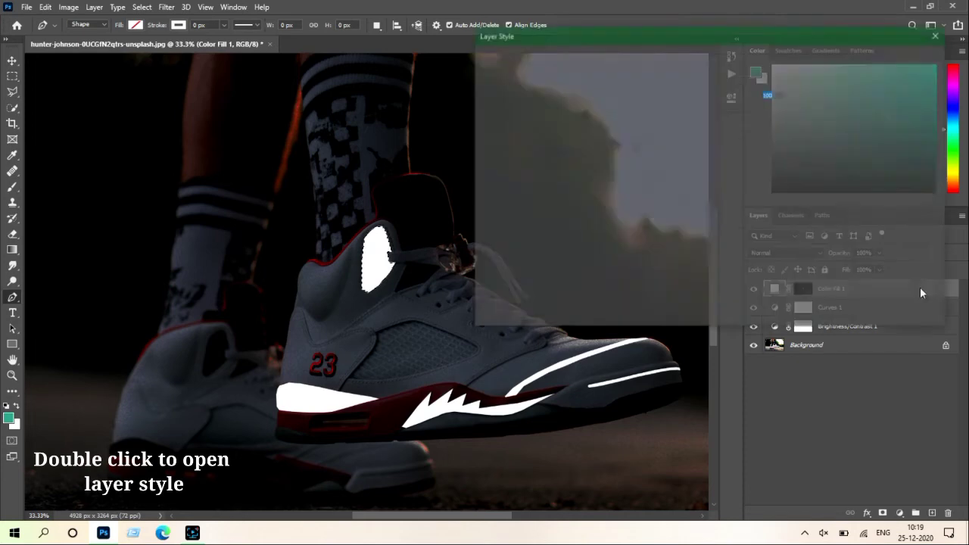
left_click(526, 251)
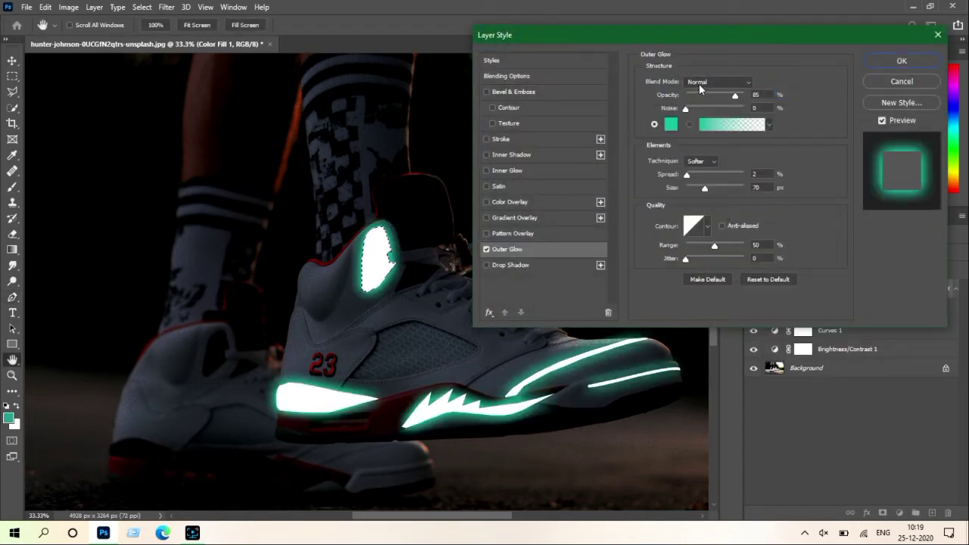
left_click(717, 82)
left_click(718, 97)
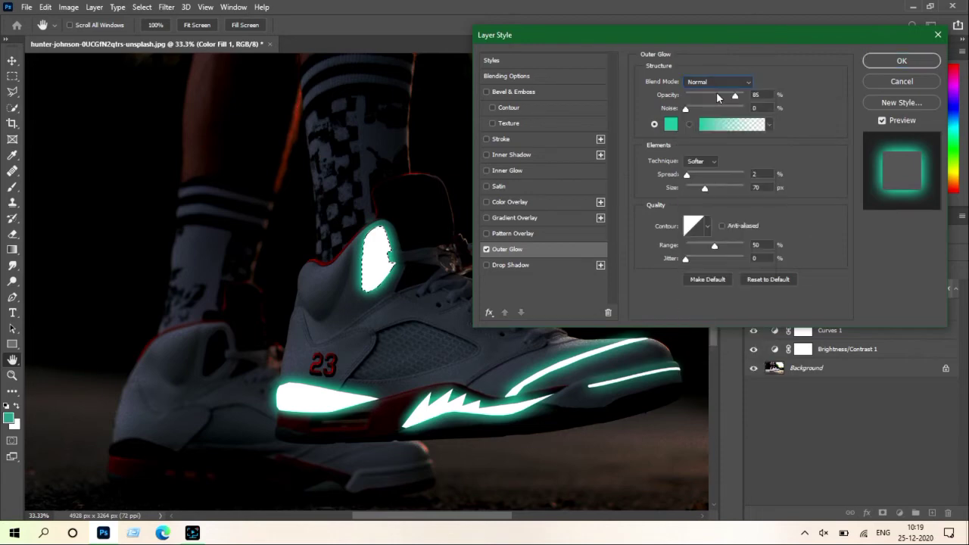
left_click_drag(734, 97, 730, 98)
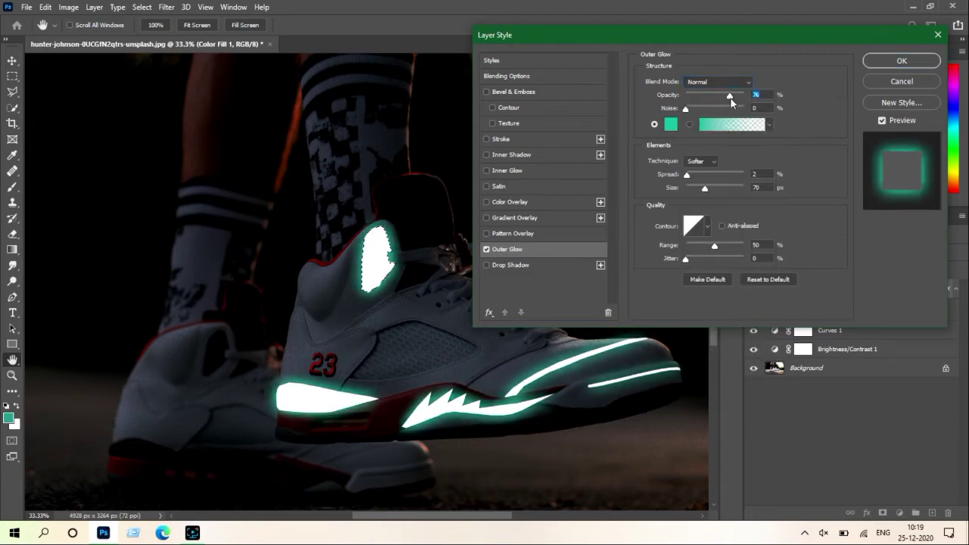
Set the Outer Glow colour to hot pink #f3509d
left_click(671, 125)
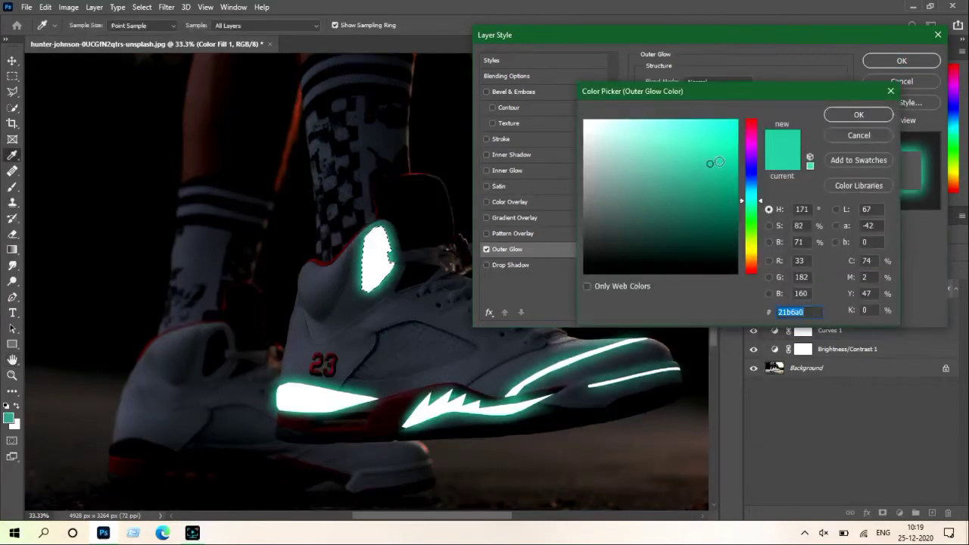
left_click(754, 156)
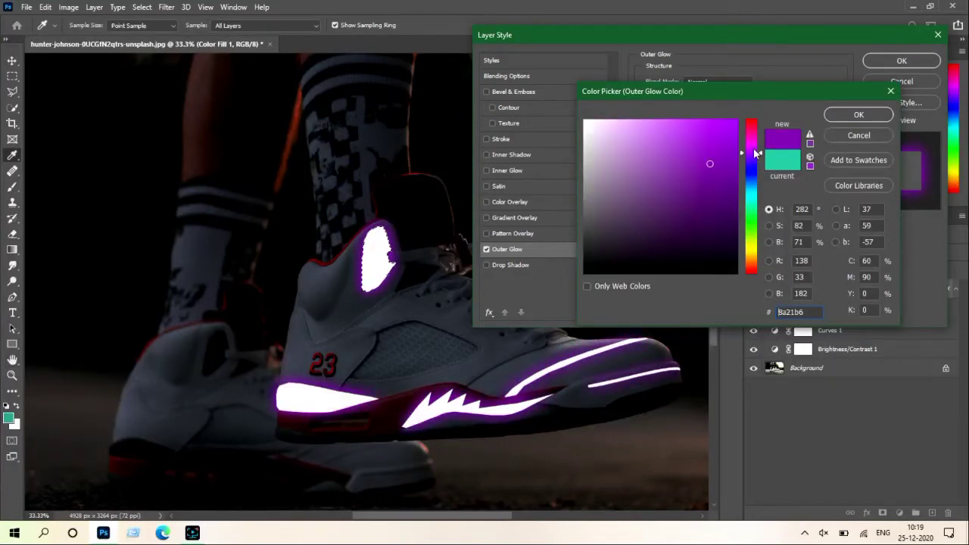
mouse_move(756, 153)
left_mouse_down()
mouse_move(756, 122)
mouse_move(755, 134)
left_mouse_up()
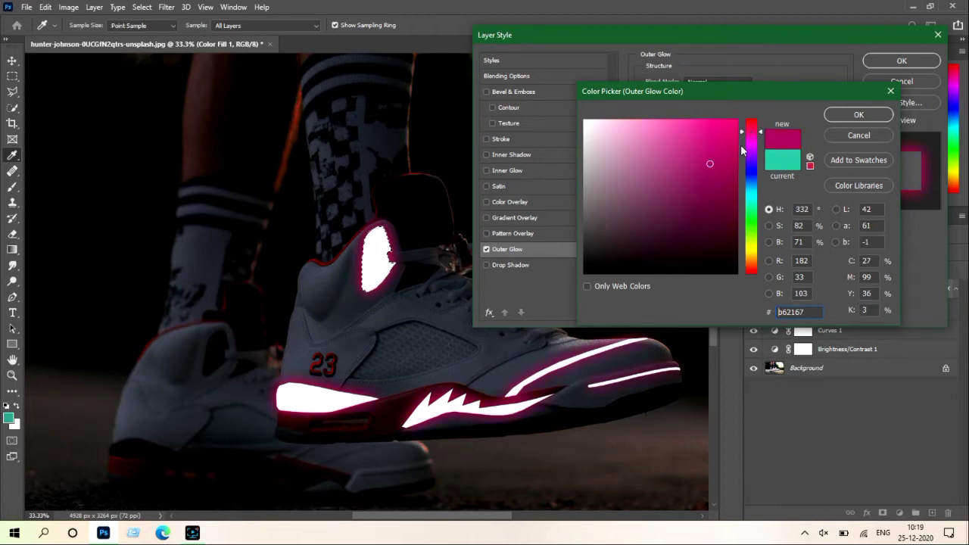
mouse_move(725, 165)
left_mouse_down()
mouse_move(693, 145)
mouse_move(694, 193)
mouse_move(688, 134)
mouse_move(696, 130)
mouse_move(673, 124)
mouse_move(686, 127)
left_mouse_up()
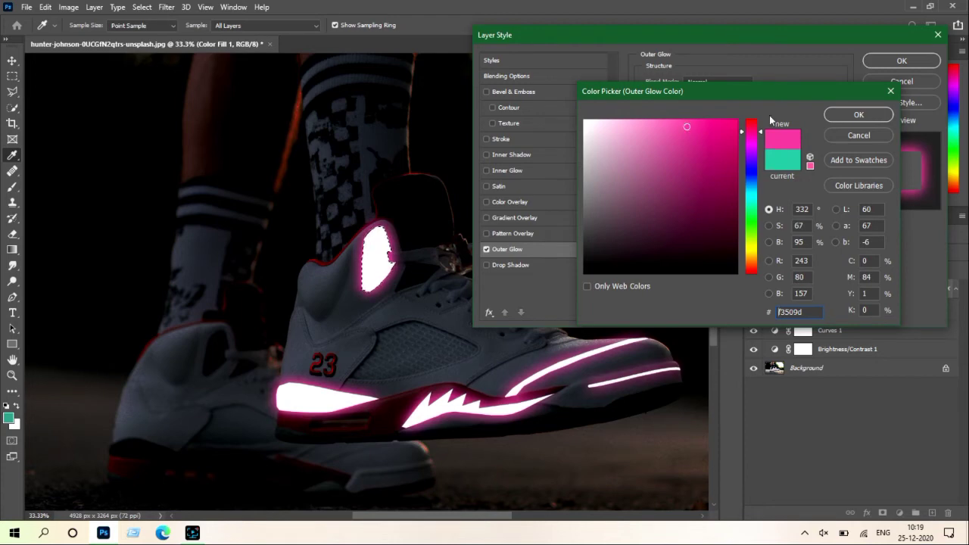
left_click(850, 114)
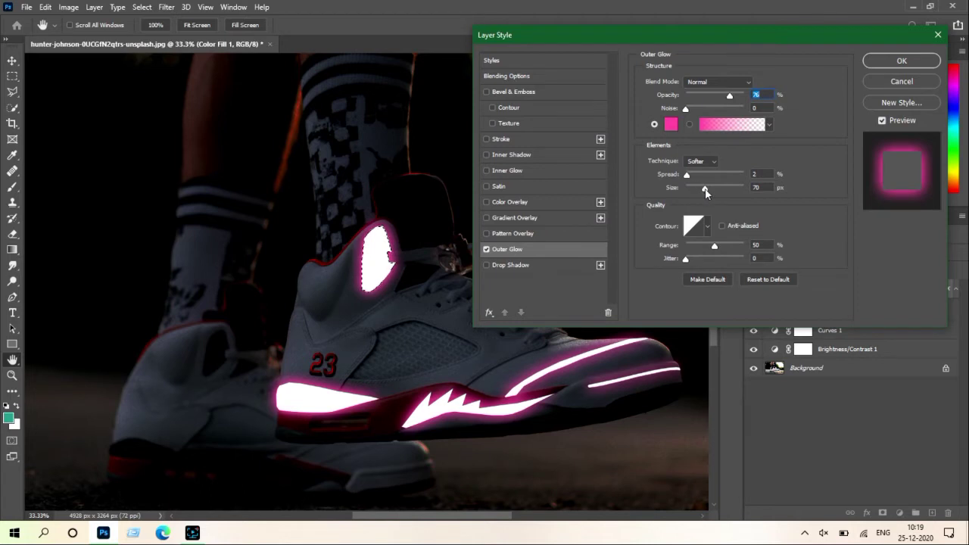
Set the pink glow size to 81 px and spread to 11%, then apply the style
mouse_move(705, 189)
left_mouse_down()
mouse_move(680, 195)
mouse_move(708, 194)
mouse_move(695, 179)
left_mouse_up()
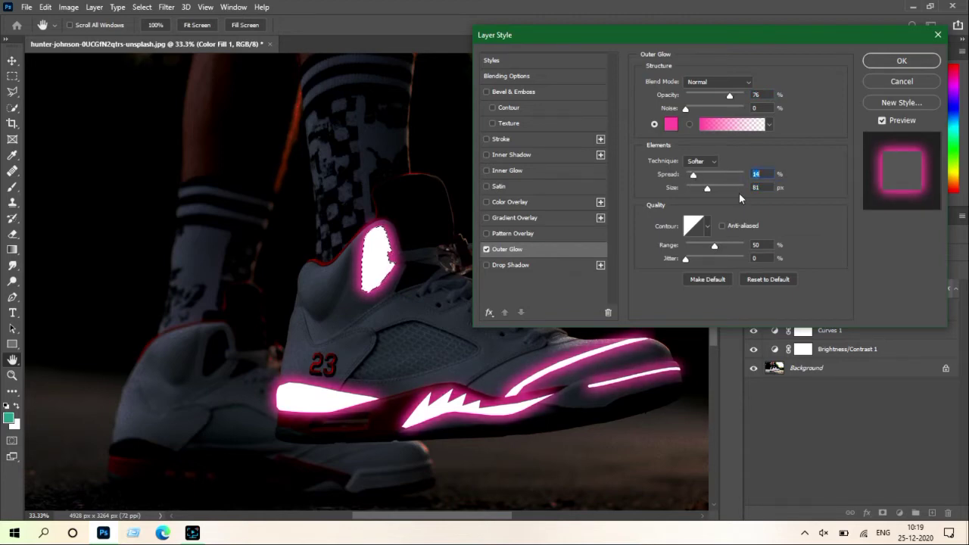
key("Down")
key("Down")
key("Down")
left_click(901, 59)
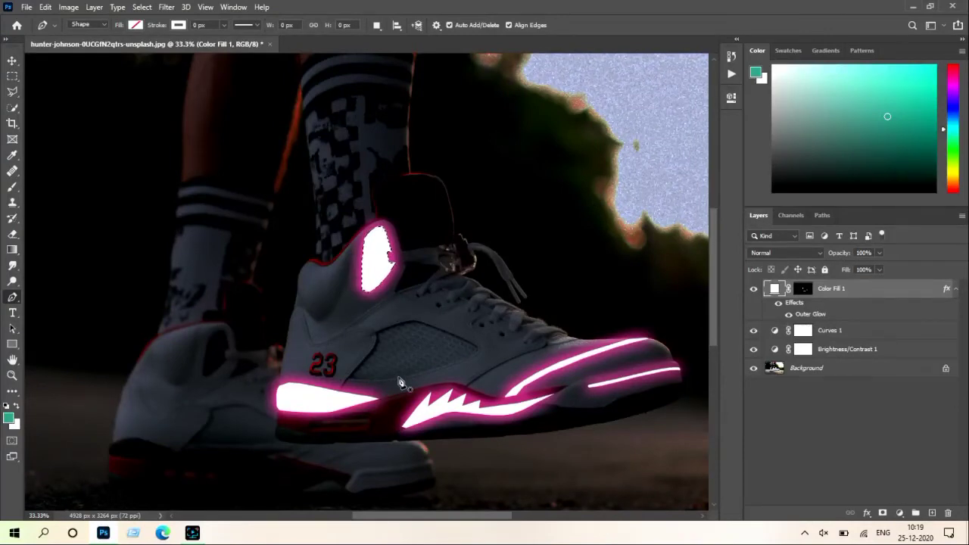
Add a new empty layer and set up a standard 300 px brush
left_click(930, 512)
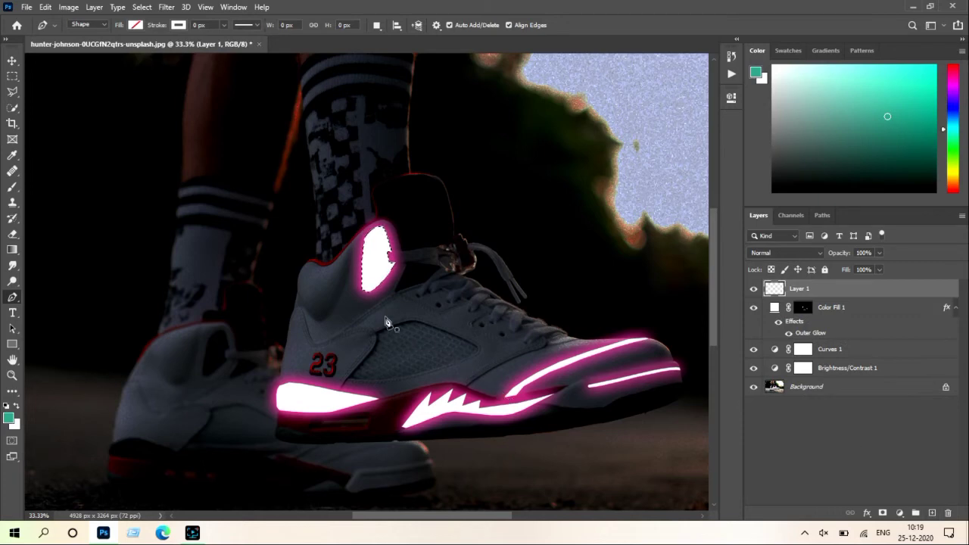
key("b")
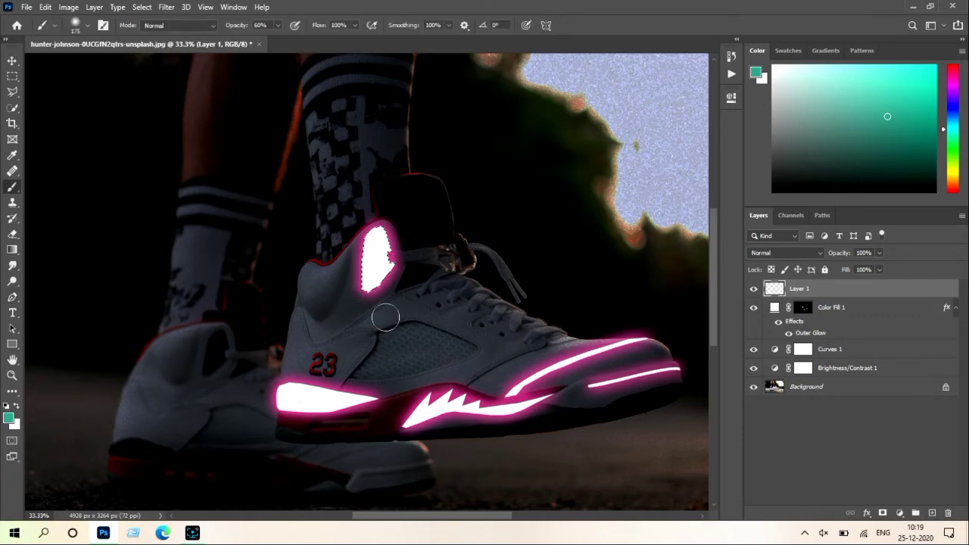
key("bracketright")
key("bracketright")
key("bracketright")
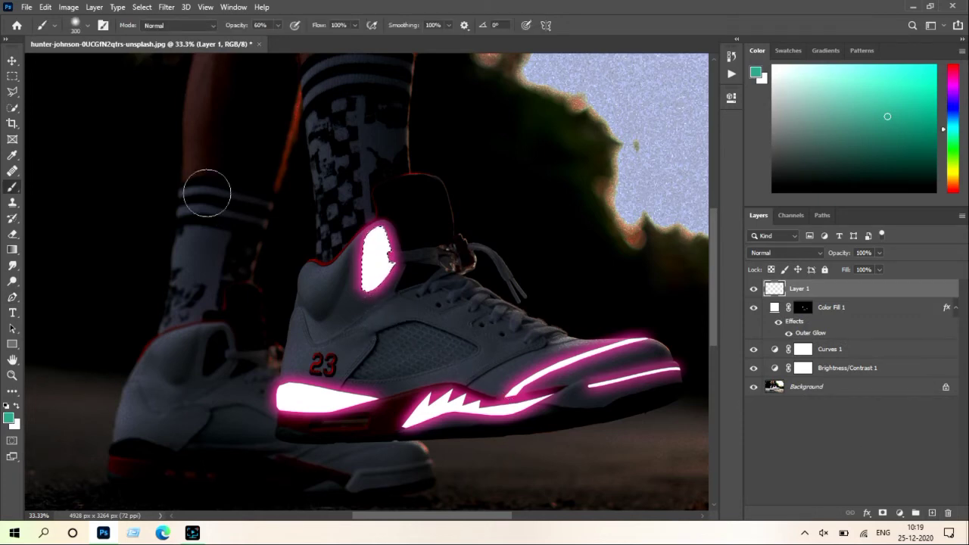
right_click(15, 189)
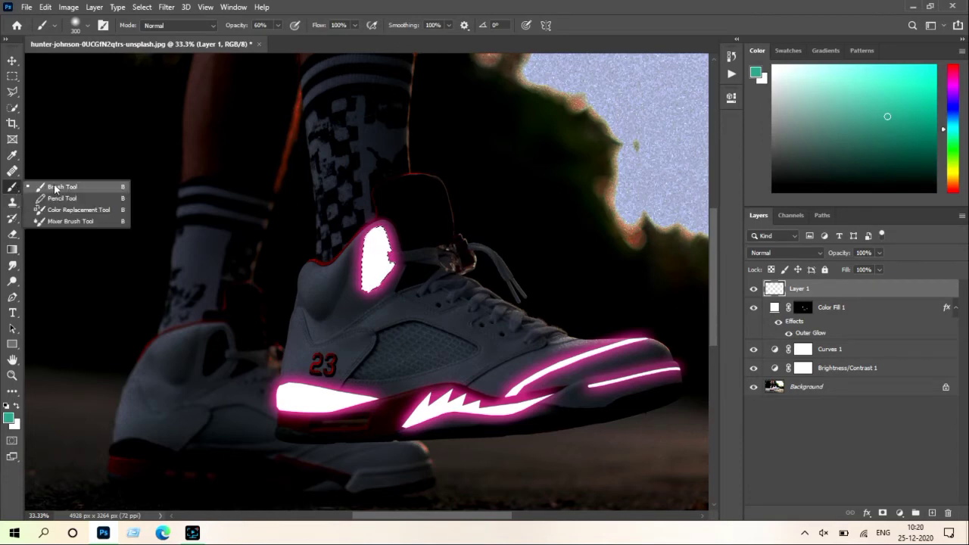
left_click(62, 189)
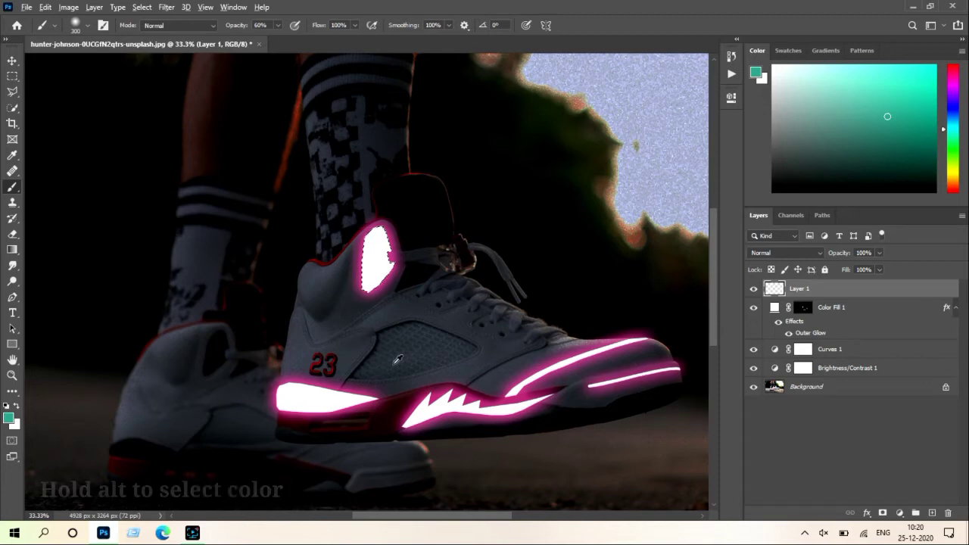
Sample the pink glow colour from the sole and return to the empty Layer 1
left_click(440, 392, "alt")
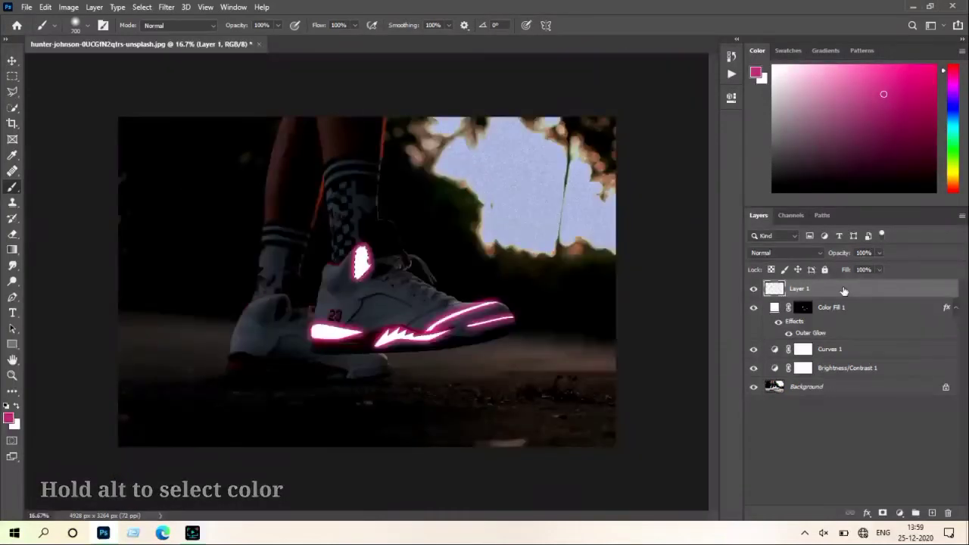
left_click(851, 315)
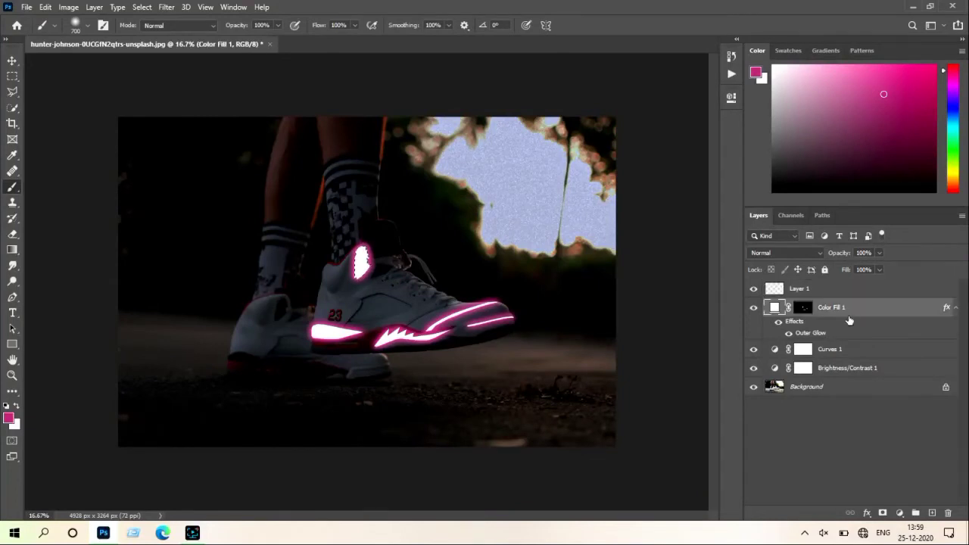
left_click(847, 289)
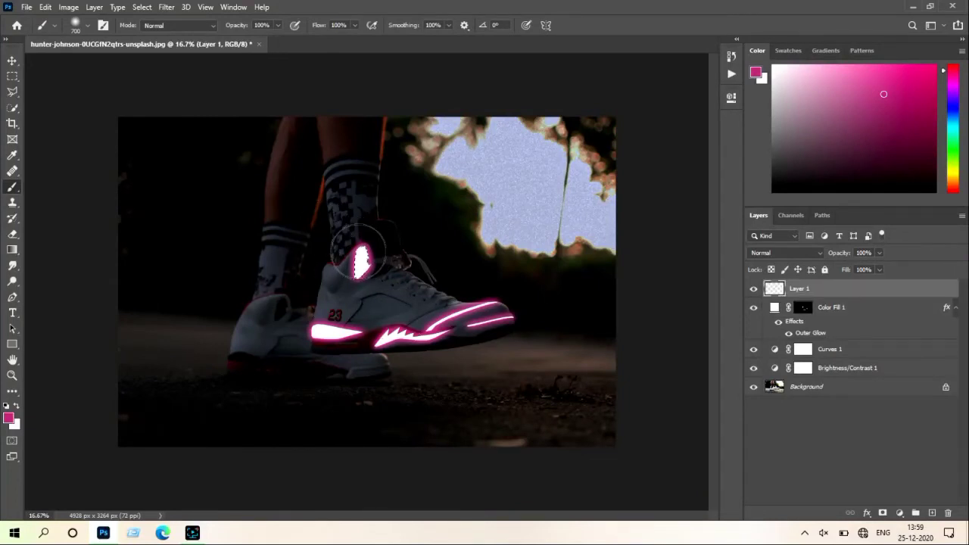
Invert the selection with Select Inverse from the Quick Selection tool's context menu
key("w")
right_click(356, 252)
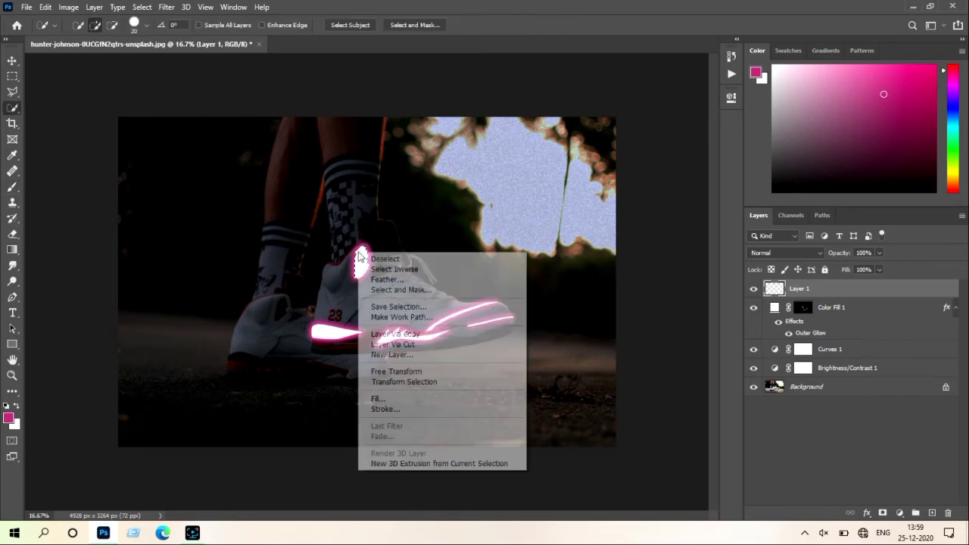
left_click(381, 269)
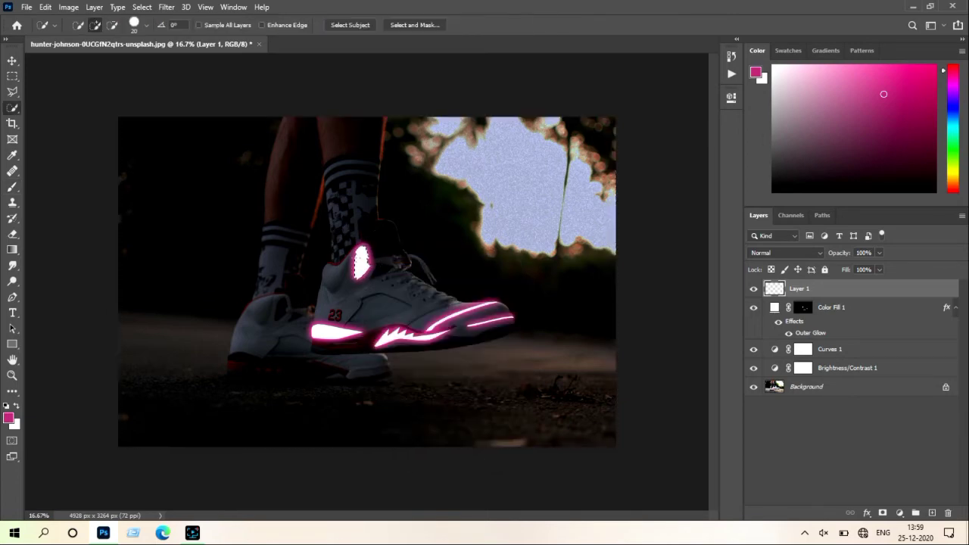
Deselect and try a pink brush stroke on the ground, then undo it
right_click(354, 255)
left_click(382, 268)
key("b")
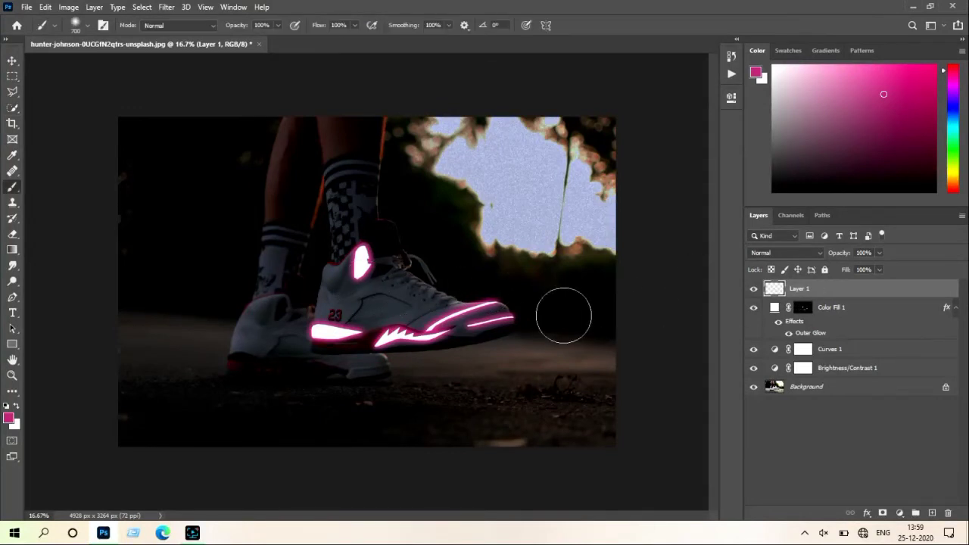
mouse_move(398, 374)
left_mouse_down()
mouse_move(307, 402)
mouse_move(371, 401)
left_mouse_up()
key("ctrl+z")
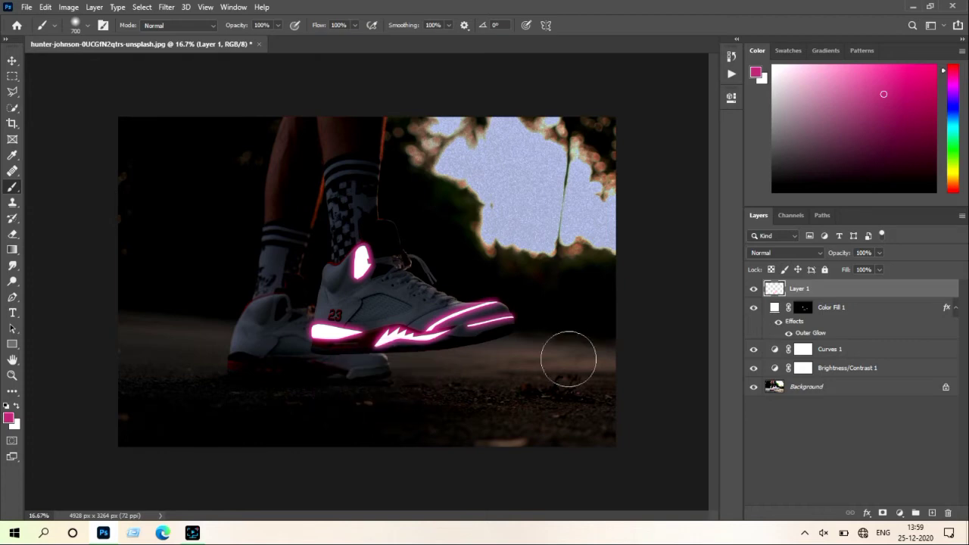
Paint pink on the ground beneath the shoe with Layer 1 set to Soft Light
left_click(791, 252)
key("Down")
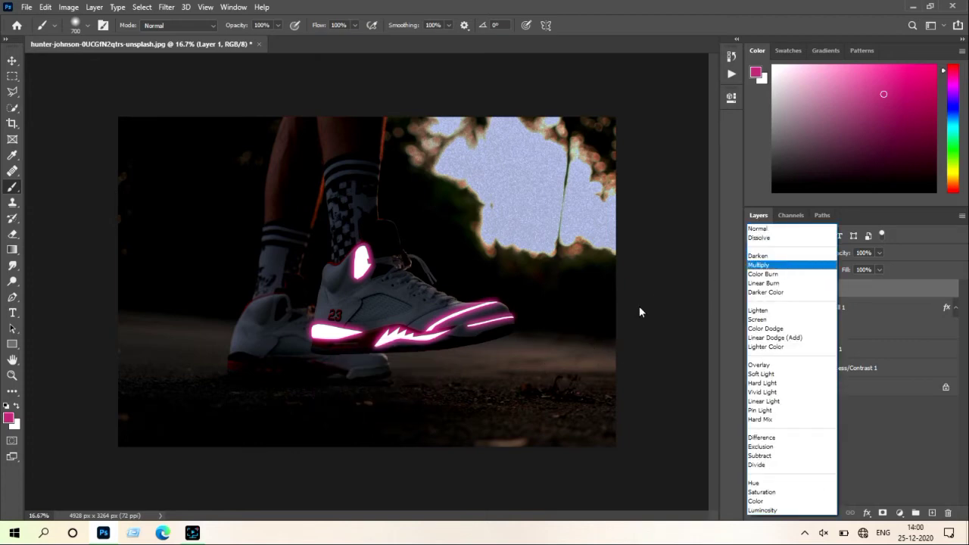
key("Down")
key("Down")
key("Down")
key("Up")
key("Up")
key("Up")
key("Return")
left_click_drag(514, 341, 346, 403)
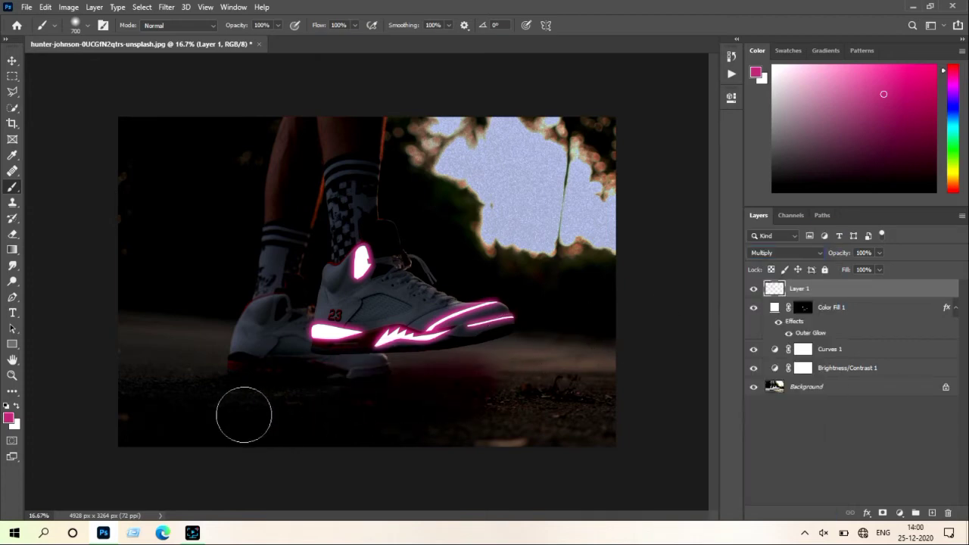
left_click(806, 256)
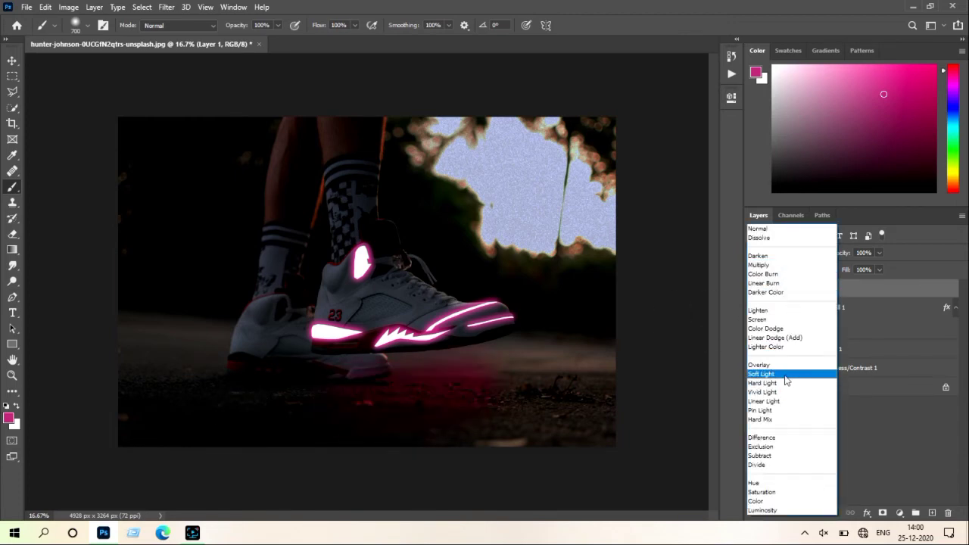
left_click(785, 374)
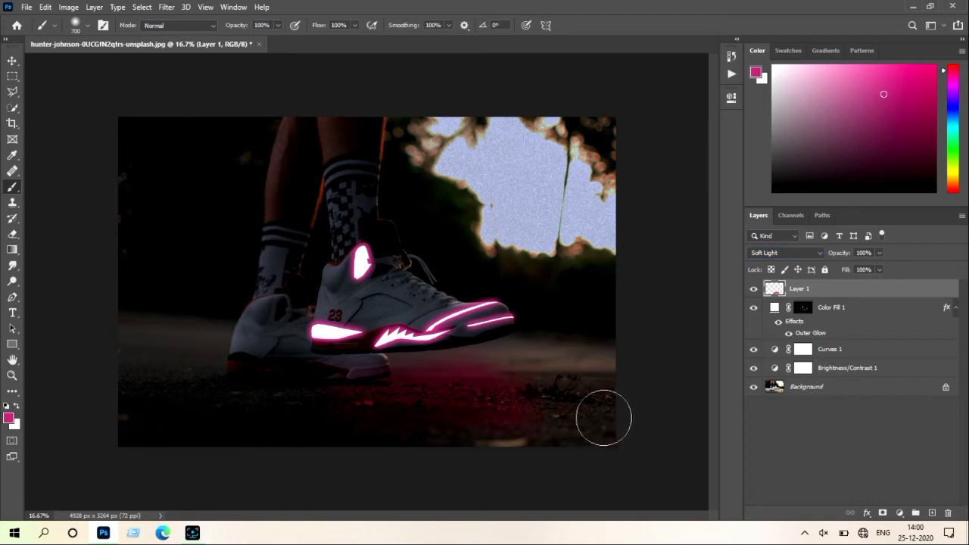
Extend the pink light across the ground to the left and lower Layer 1 opacity to 58%
left_click_drag(290, 432, 174, 415)
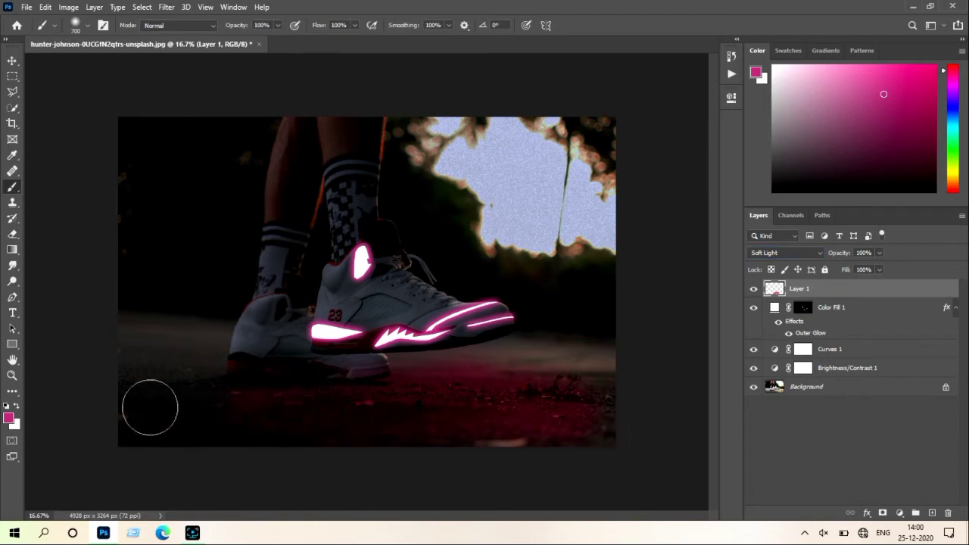
key("ctrl+z")
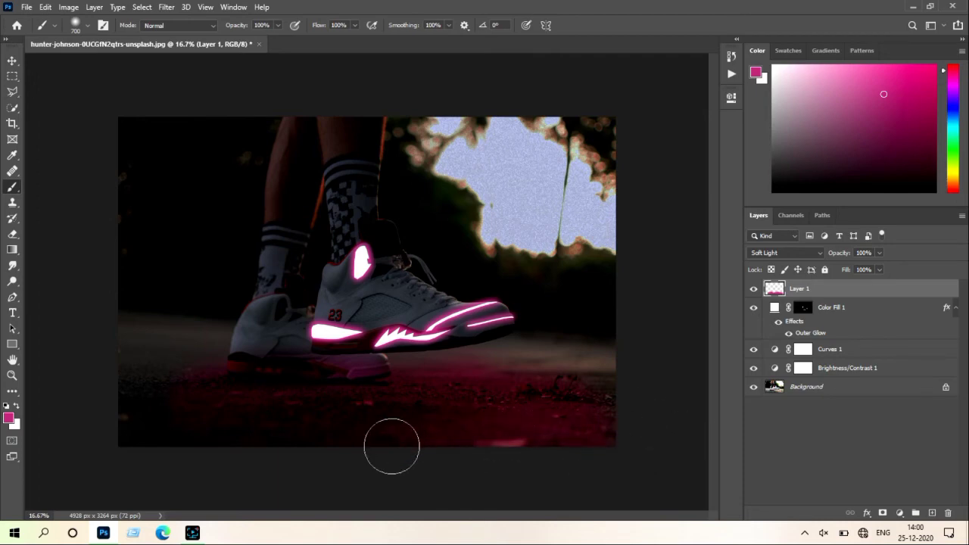
left_click_drag(389, 447, 104, 443)
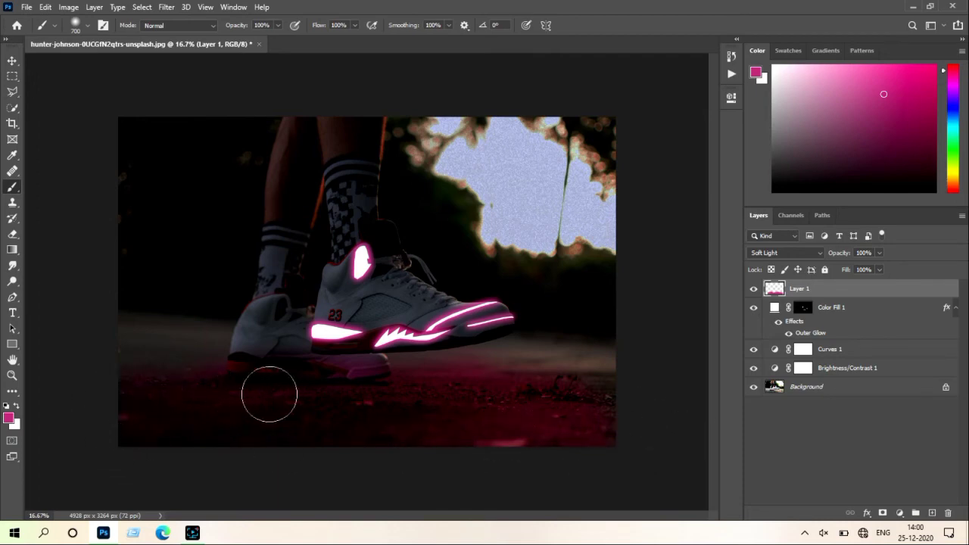
left_click(879, 253)
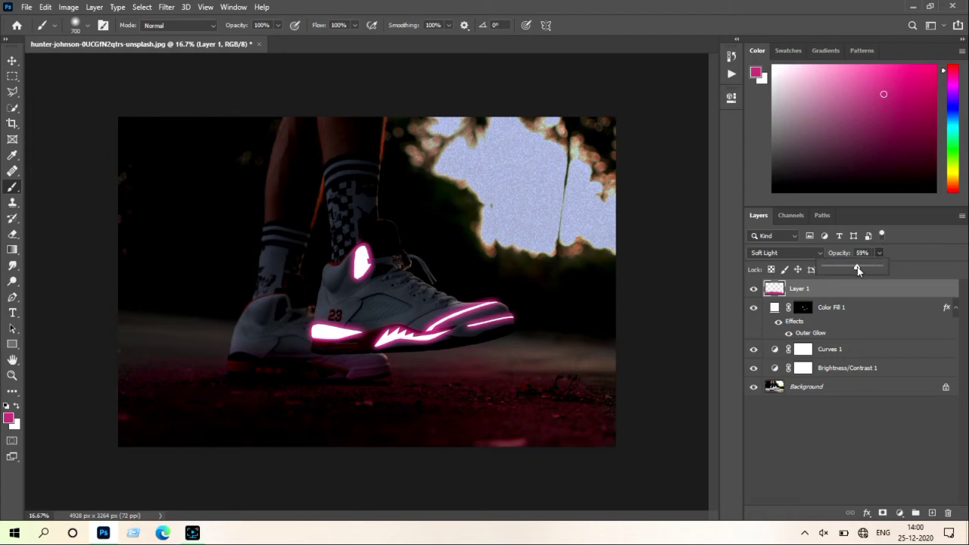
left_click(435, 331)
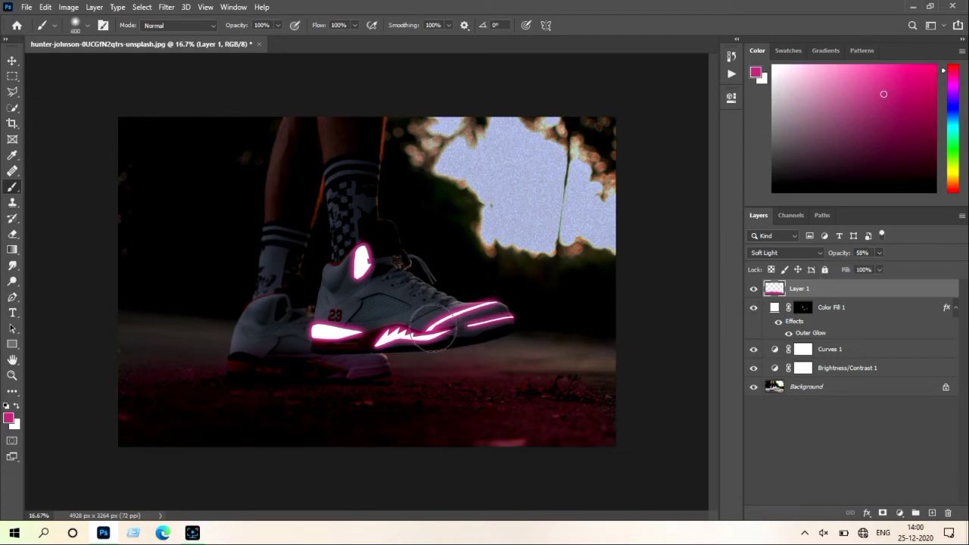
Zoom in and paint pink light over the shoe's upper, then halve the brush to 150
key("z")
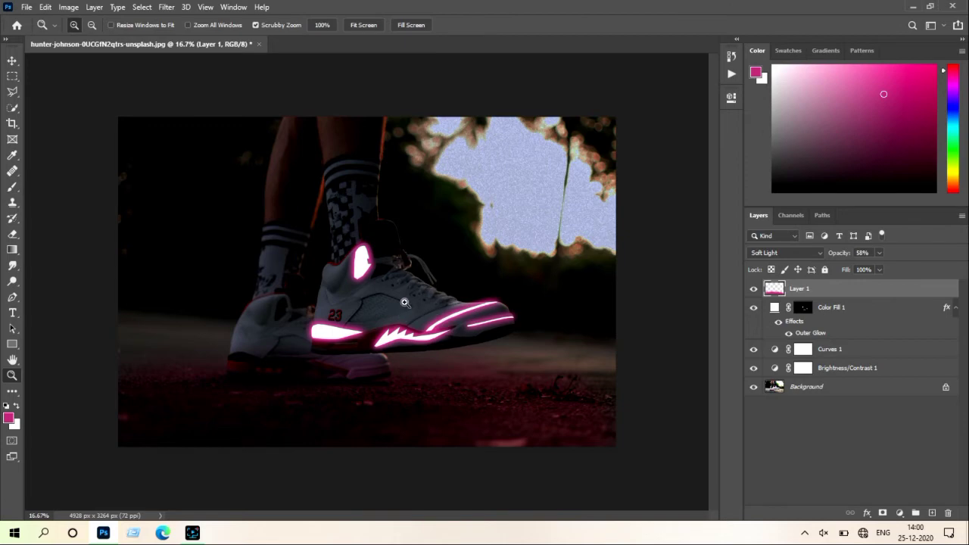
left_click(404, 303)
left_click(371, 314)
left_click(354, 313)
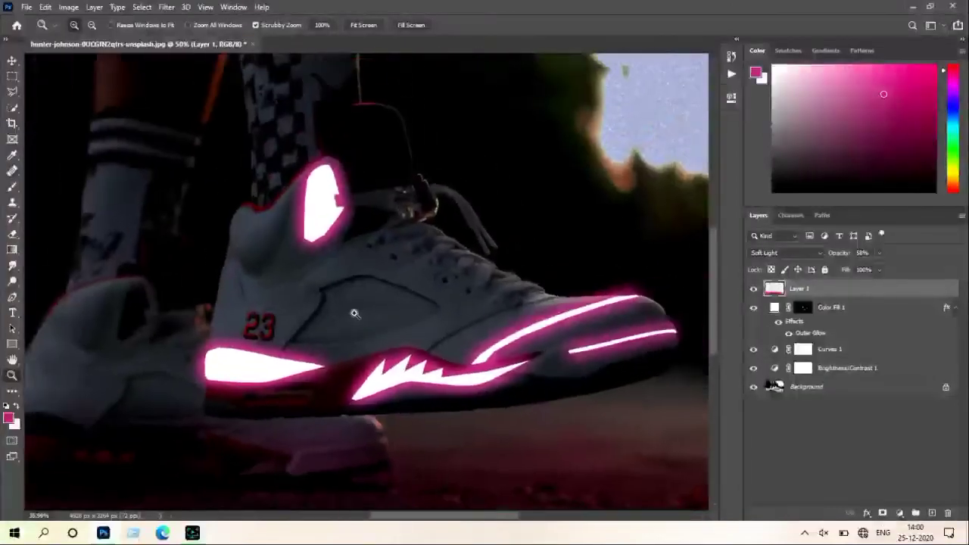
left_click_drag(354, 313, 351, 313)
key("b")
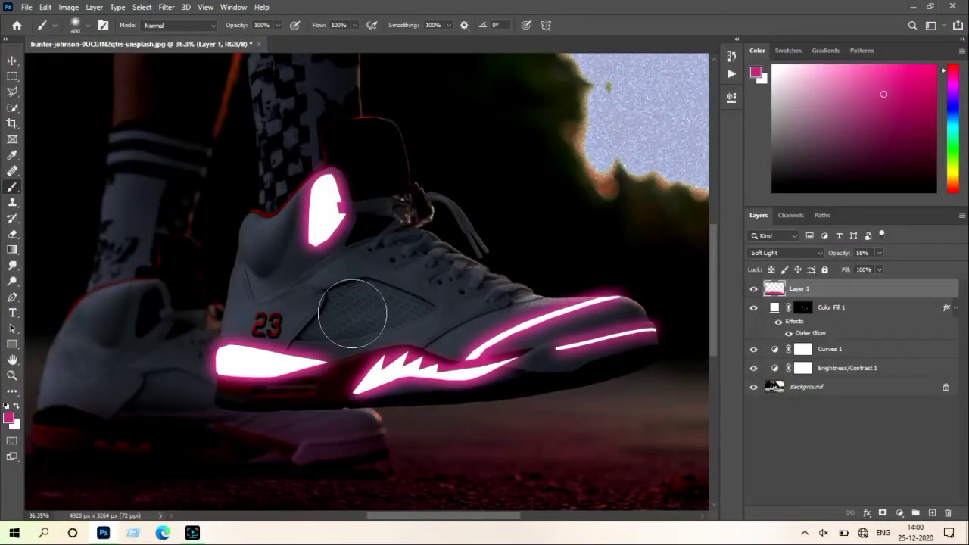
mouse_move(282, 215)
left_mouse_down()
mouse_move(255, 238)
mouse_move(249, 280)
mouse_move(255, 270)
mouse_move(327, 277)
mouse_move(392, 264)
mouse_move(464, 297)
mouse_move(270, 274)
mouse_move(242, 327)
mouse_move(346, 339)
mouse_move(383, 335)
mouse_move(263, 295)
left_mouse_up()
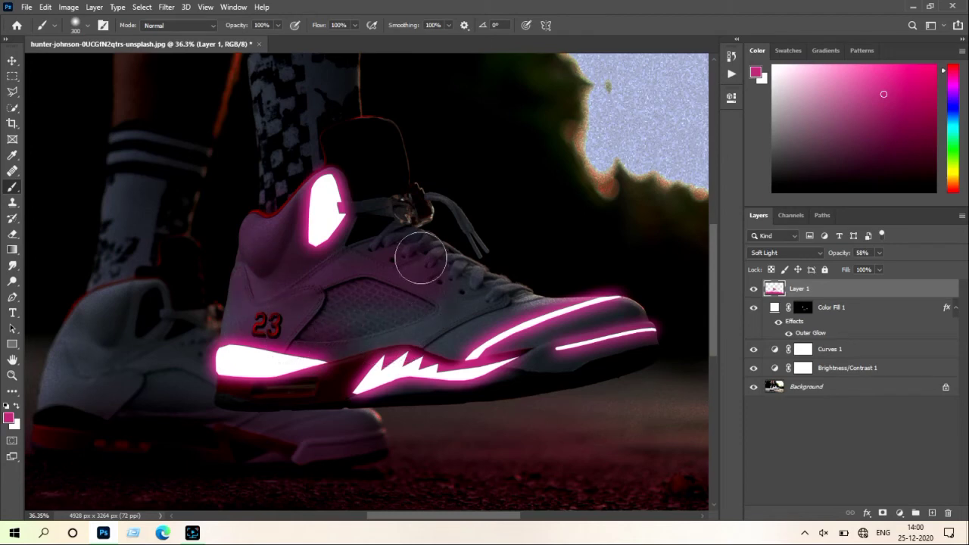
key("bracketleft")
key("bracketleft")
key("bracketleft")
key("bracketleft")
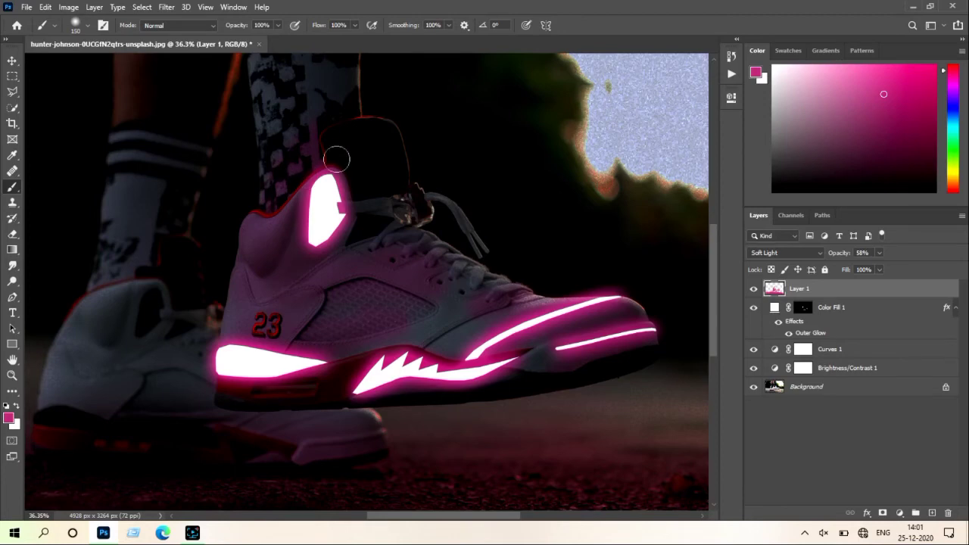
key("ctrl+minus")
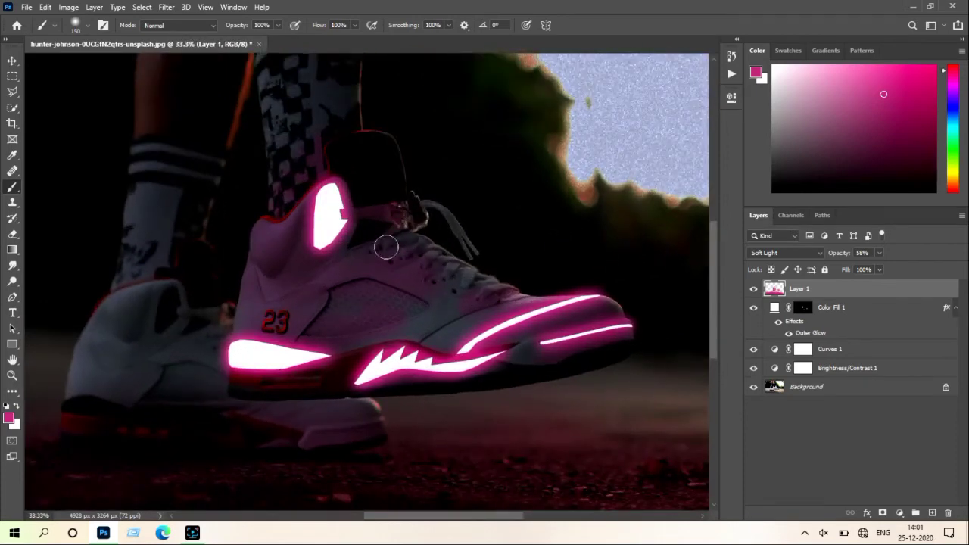
Shrink the Eraser to 200 and remove pink from the shoe's side panel
key("e")
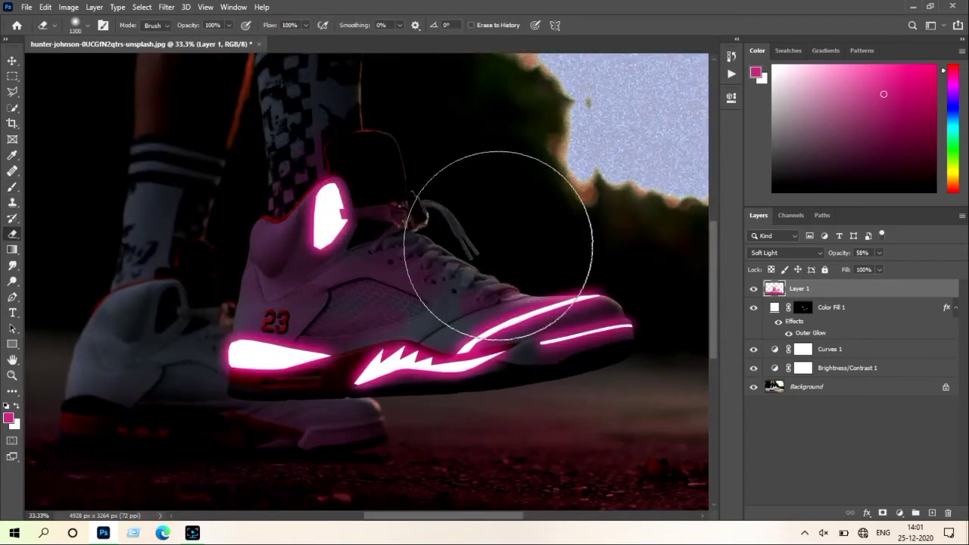
key("bracketleft")
key("bracketleft")
key("bracketleft")
key("bracketleft")
key("bracketleft")
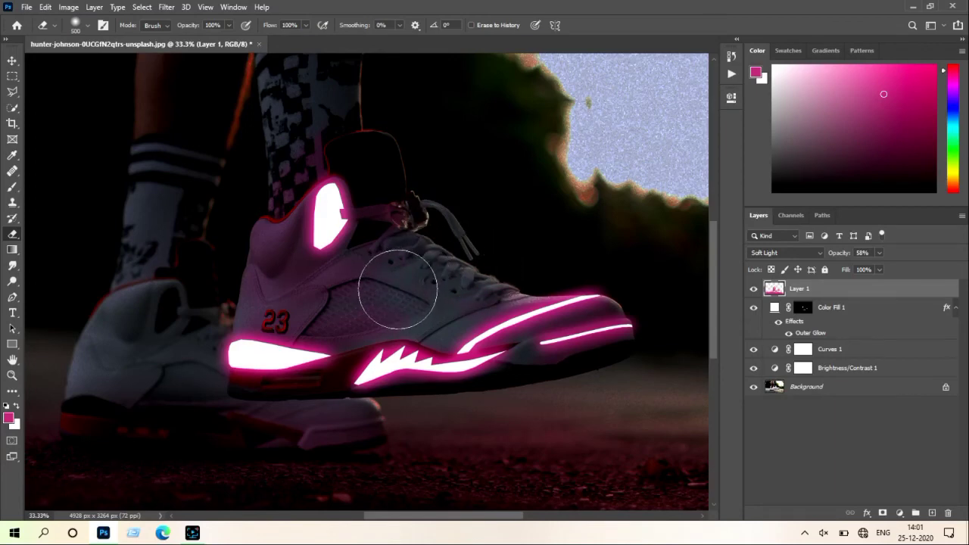
key("bracketleft")
key("bracketleft")
key("bracketleft")
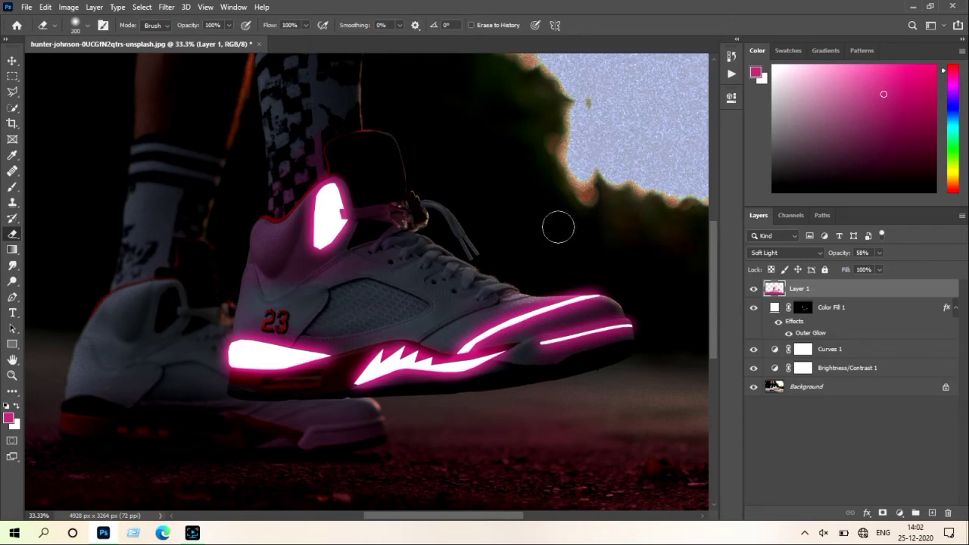
key("b")
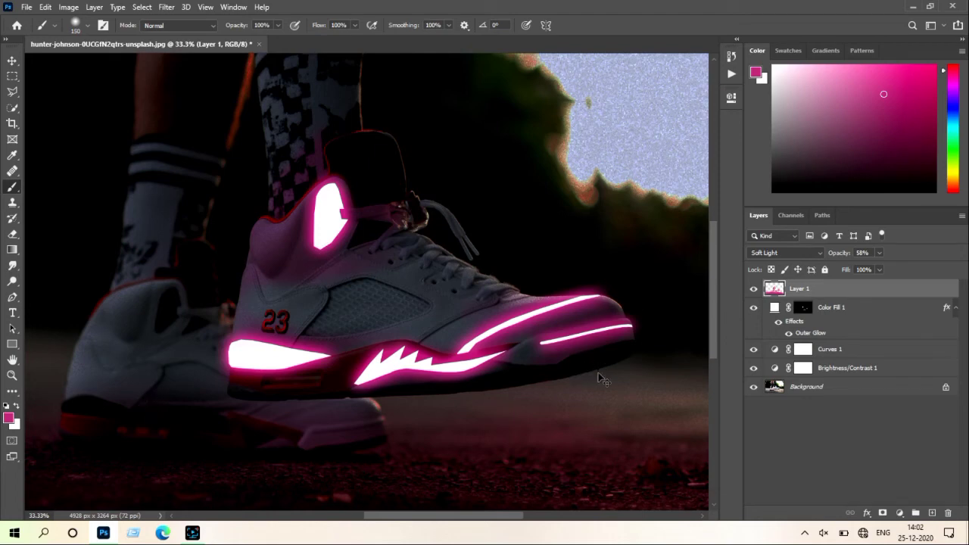
Add Layer 2, paint pink along the heel bottom, and set it to Soft Light
left_click(934, 514)
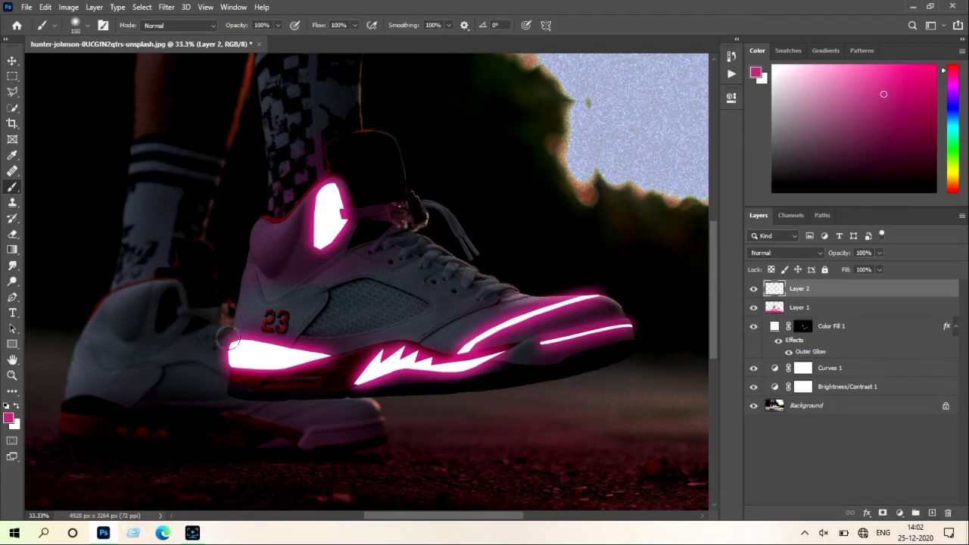
left_click_drag(84, 408, 185, 418)
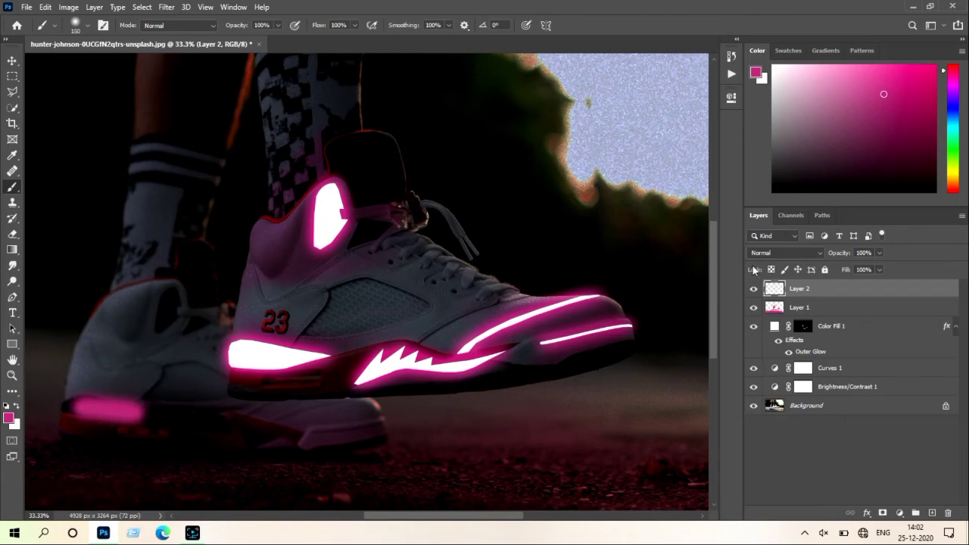
left_click(781, 254)
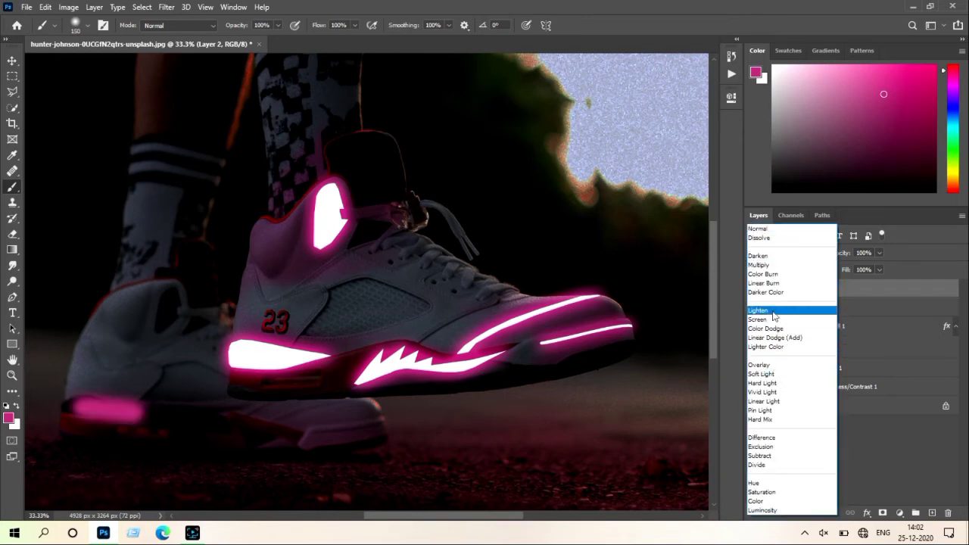
left_click(766, 364)
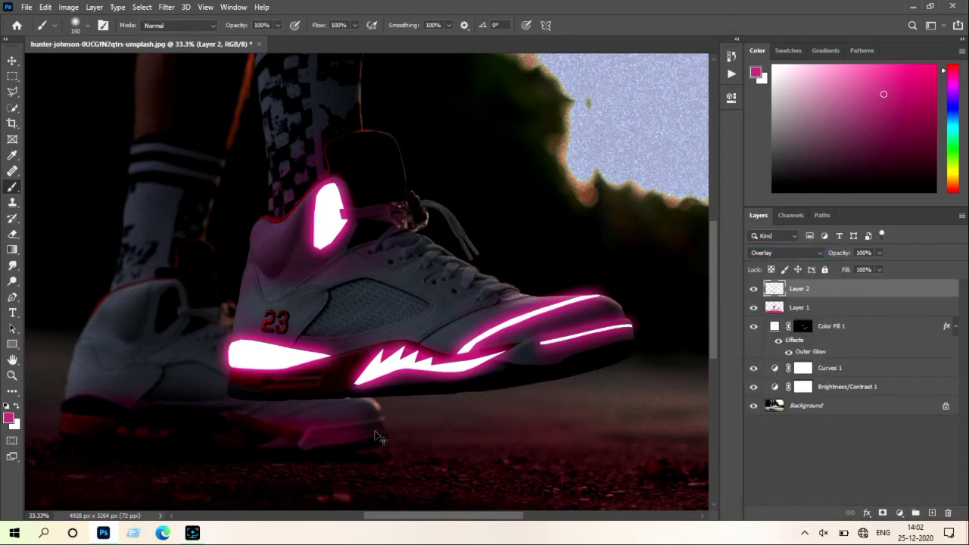
left_click(791, 255)
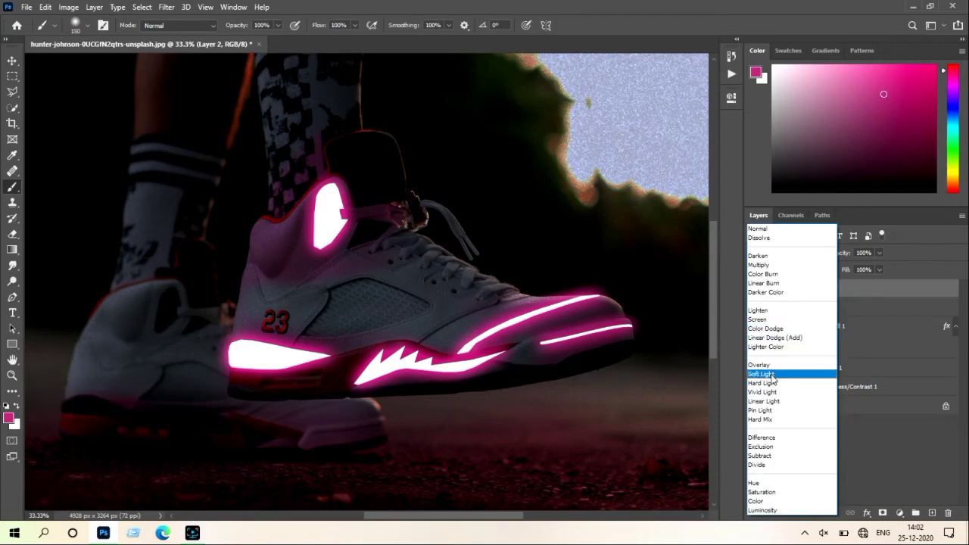
left_click(772, 377)
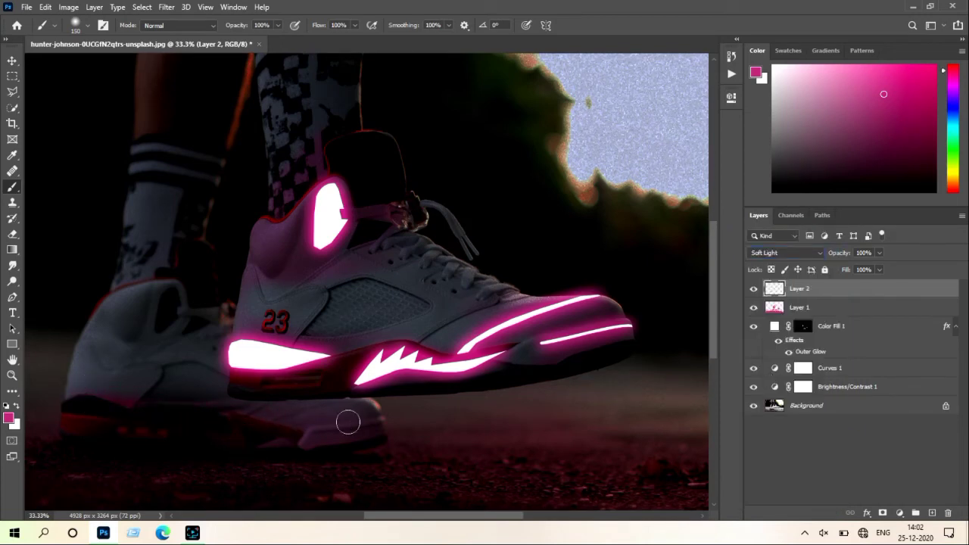
With a 300 px brush, paint pink along the collar, heel midsole and upper stripe
key("]")
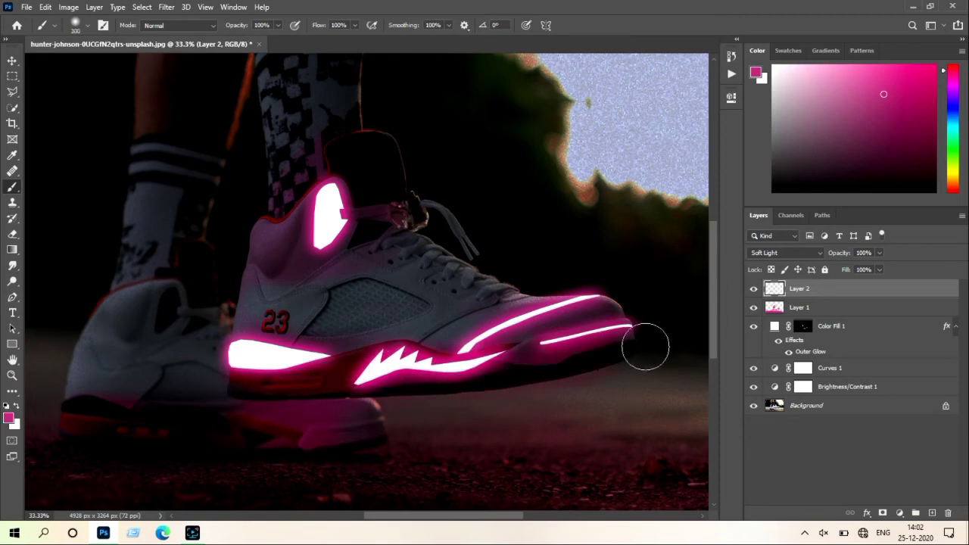
key("ctrl+minus")
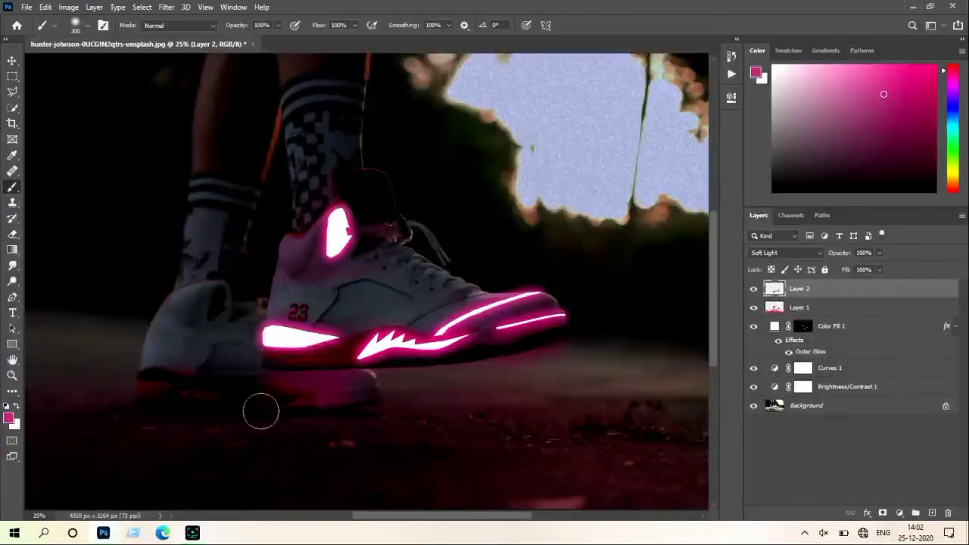
mouse_move(295, 252)
left_mouse_down()
mouse_move(307, 275)
mouse_move(306, 262)
mouse_move(349, 253)
left_mouse_up()
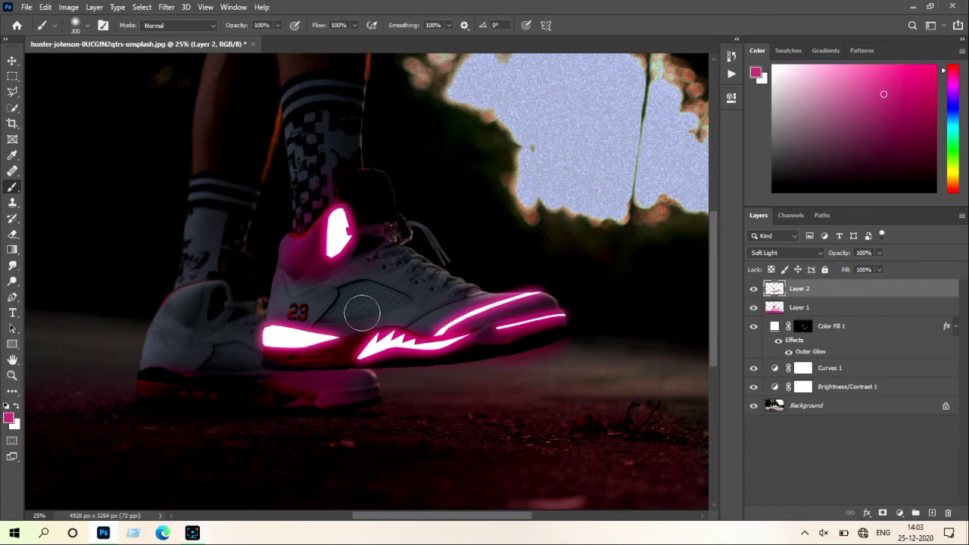
left_click_drag(276, 339, 418, 336)
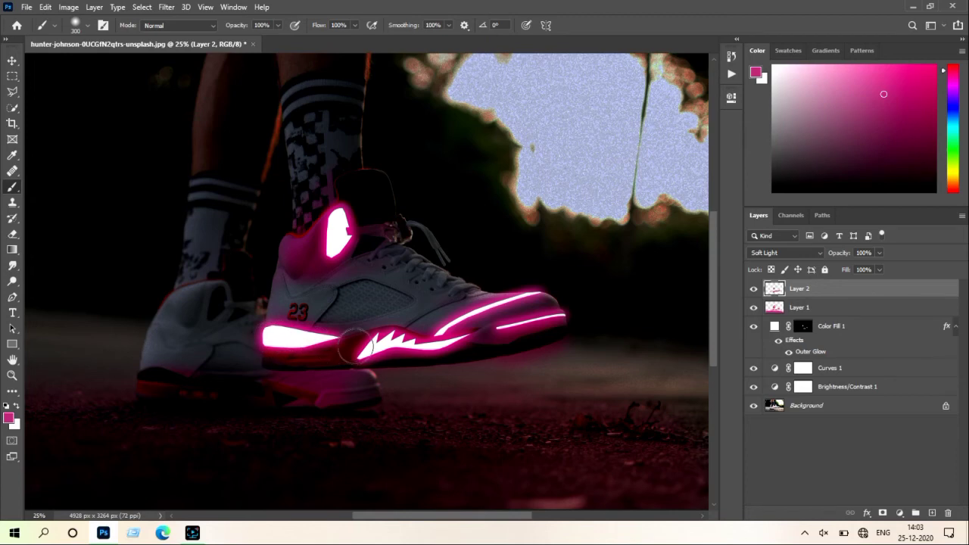
left_click_drag(475, 317, 523, 304)
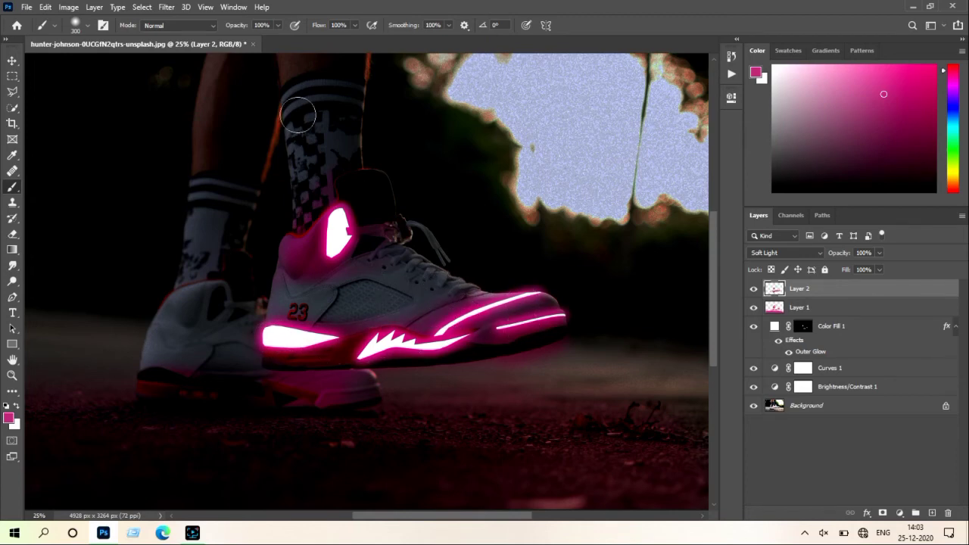
Lower the brush opacity to 51% and set the Eraser size to 600
left_click(278, 25)
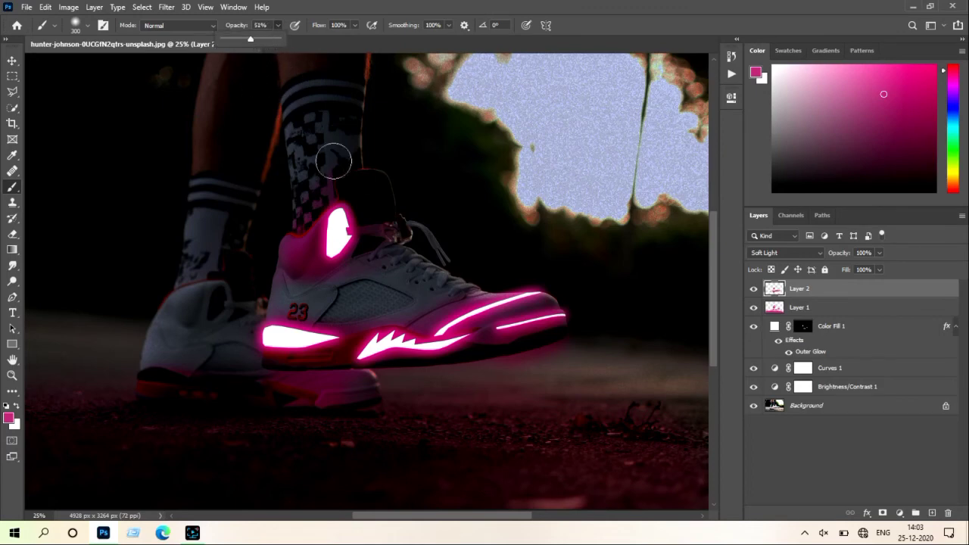
left_click(448, 299)
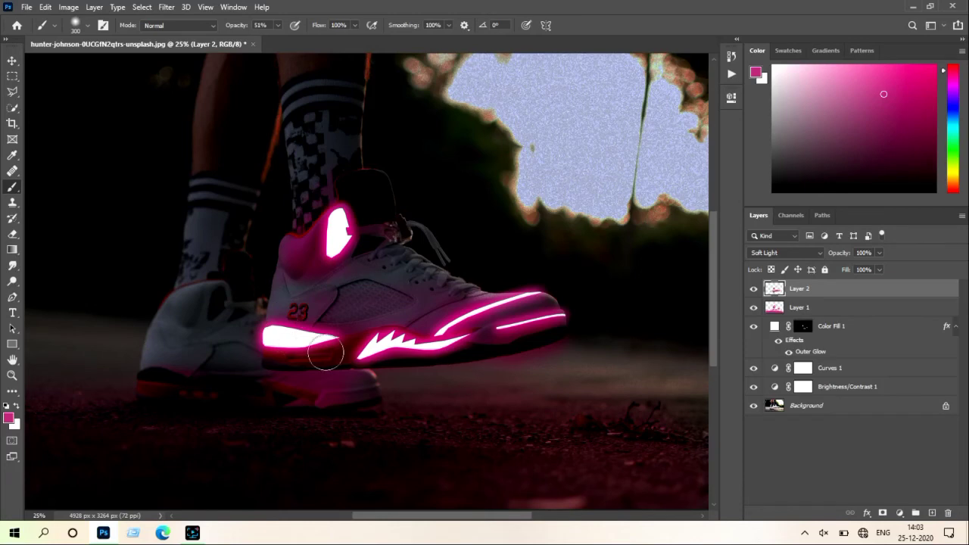
key("ctrl+minus")
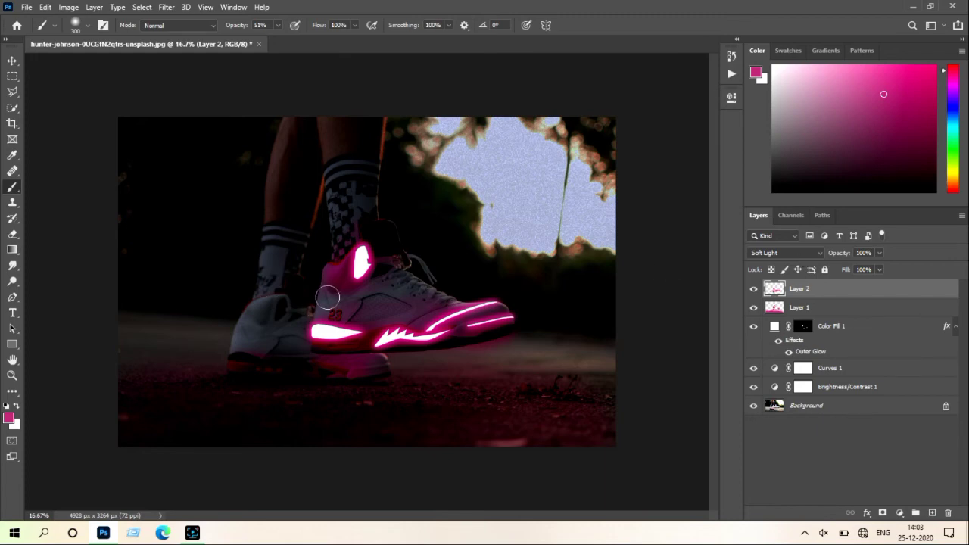
key("ctrl+plus")
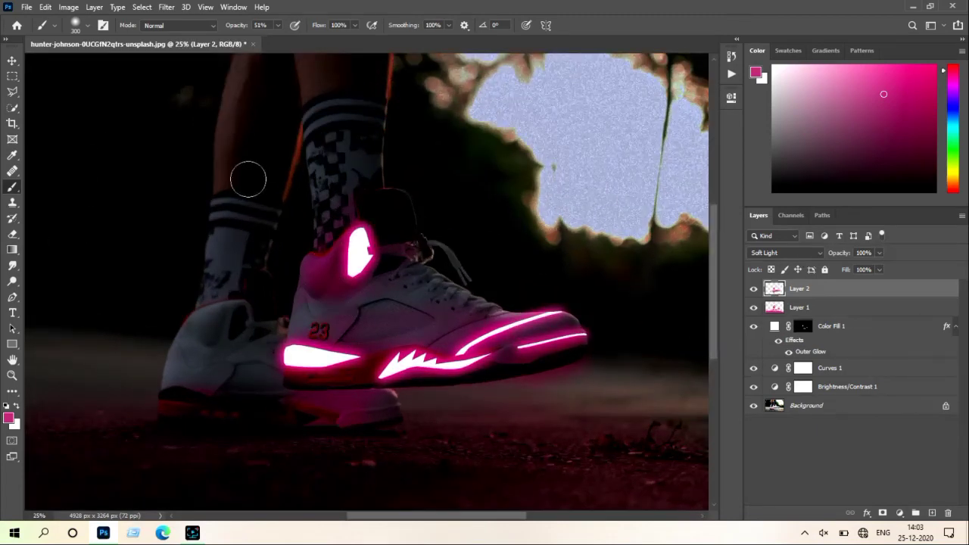
key("e")
key("bracketright")
key("bracketright")
key("bracketright")
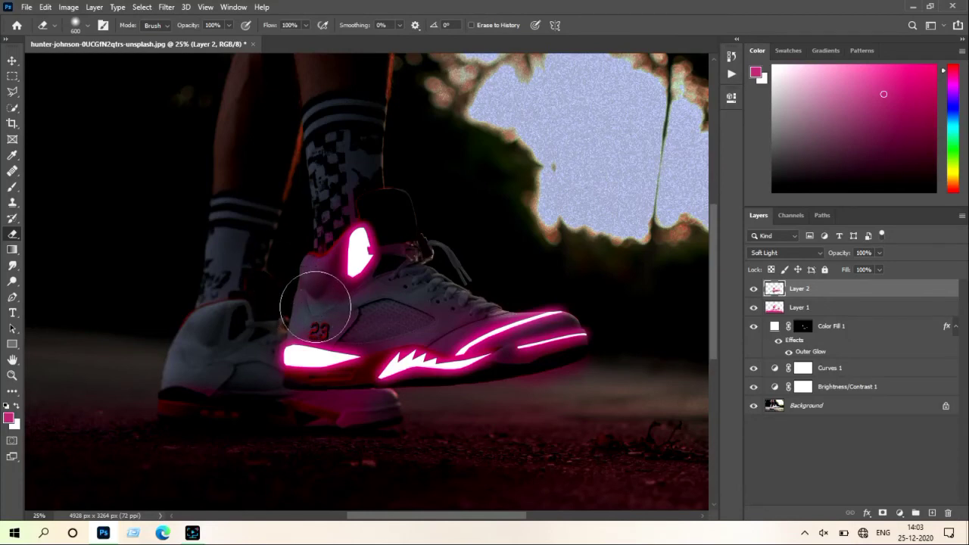
Erase the excess pink tint from the shoe sole on Layer 2 with the 600 px eraser
key("ctrl+minus")
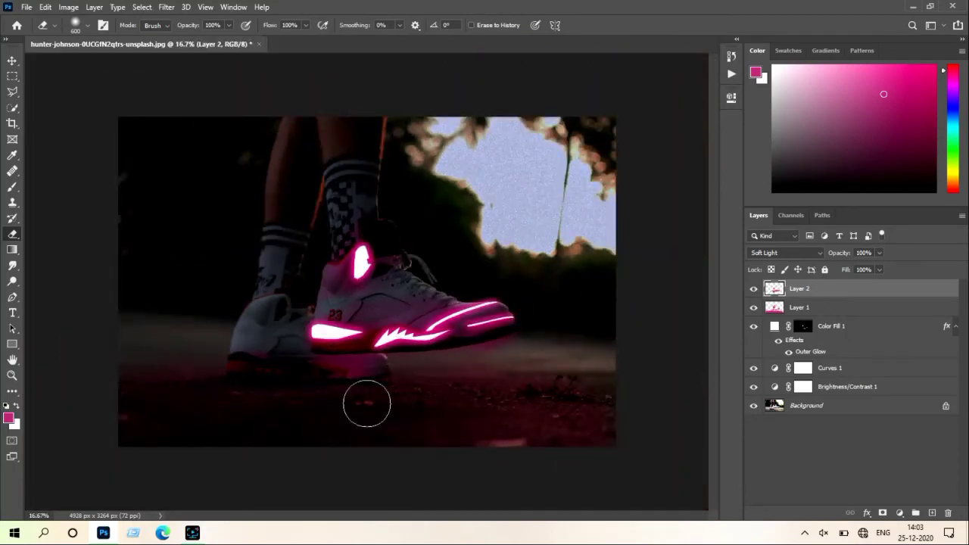
key("ctrl+plus")
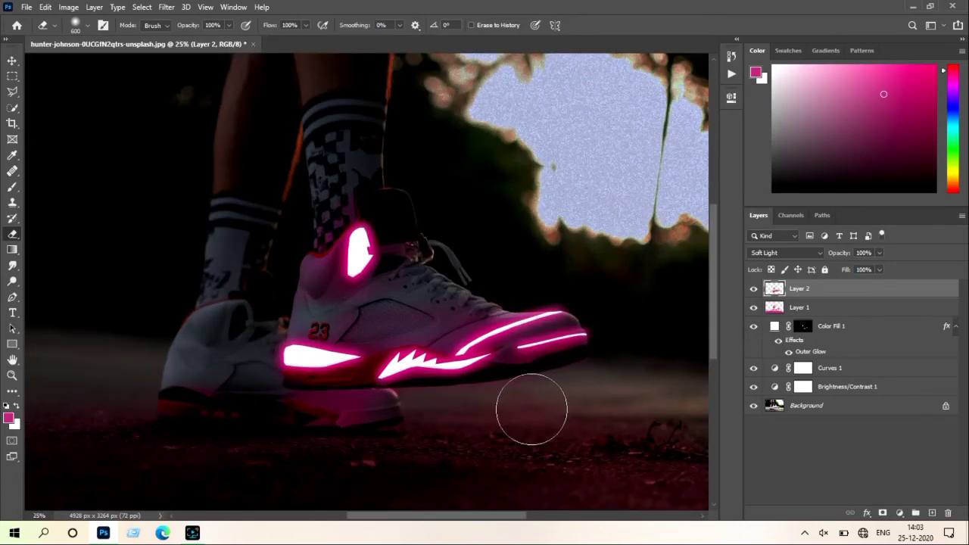
mouse_move(344, 429)
left_mouse_down()
mouse_move(303, 426)
mouse_move(460, 419)
left_mouse_up()
key("ctrl+minus")
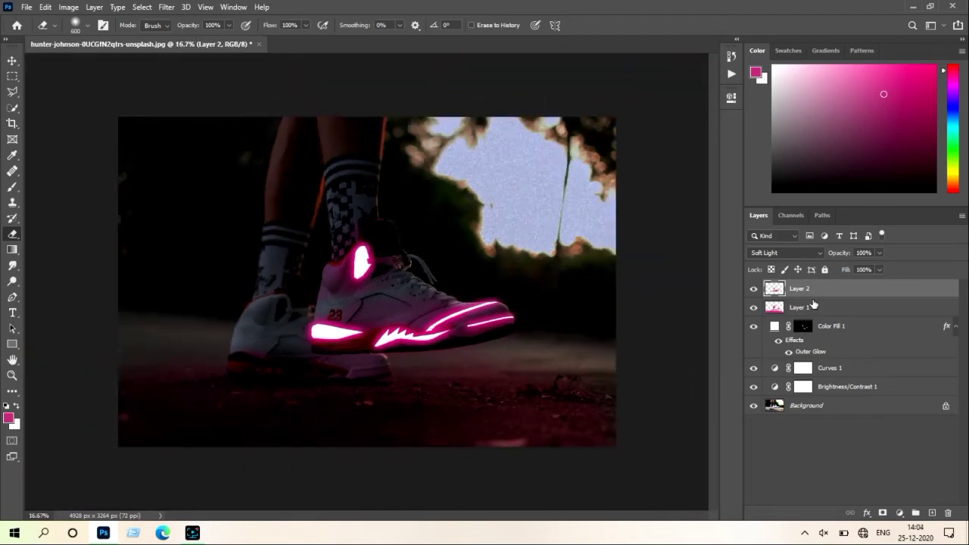
Merge all visible layers into Background and add a Curves adjustment with the midpoint pulled down
right_click(855, 293)
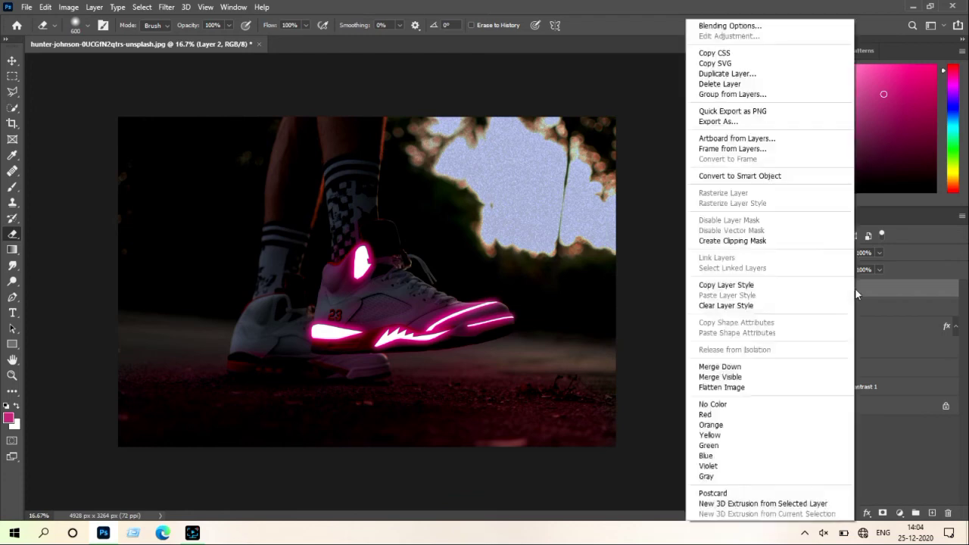
left_click(754, 383)
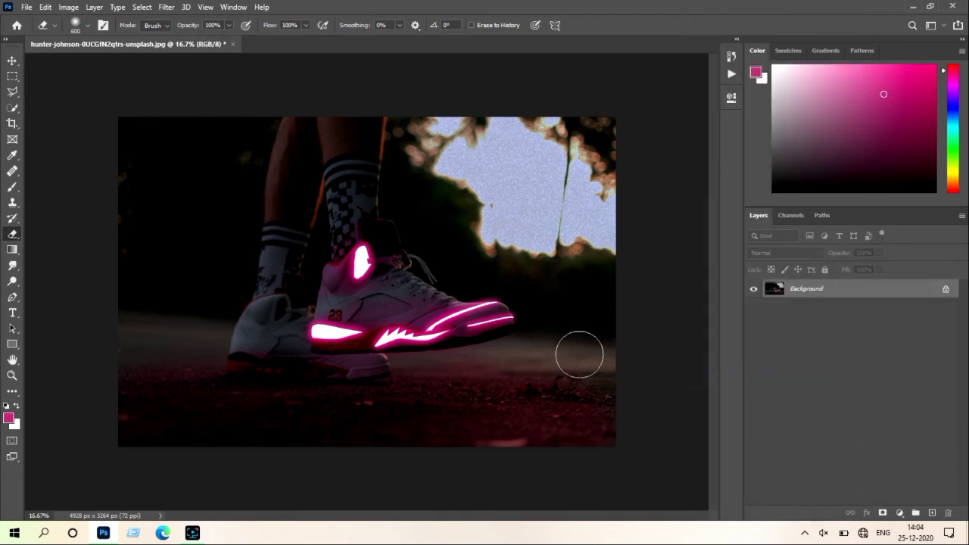
left_click(900, 512)
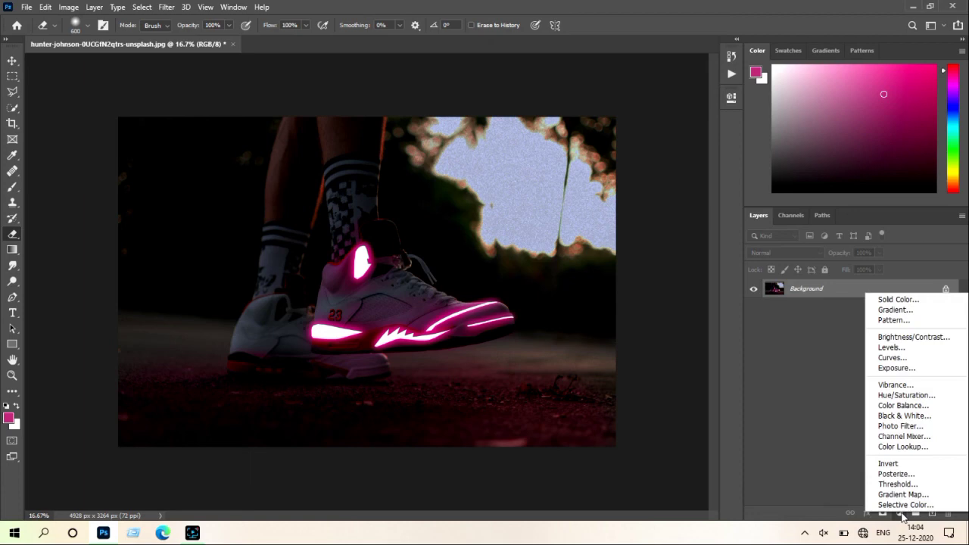
left_click(921, 360)
left_click_drag(639, 225, 634, 240)
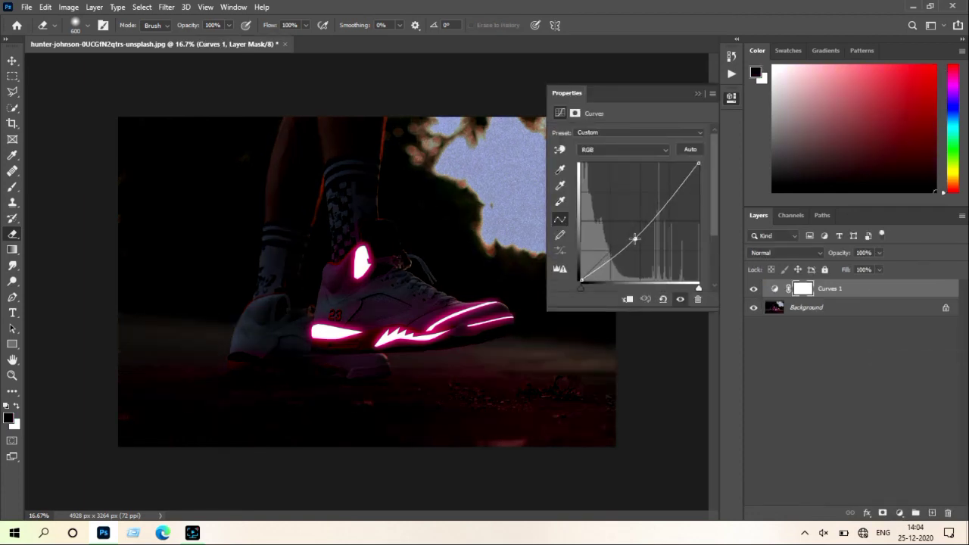
left_click_drag(635, 239, 633, 238)
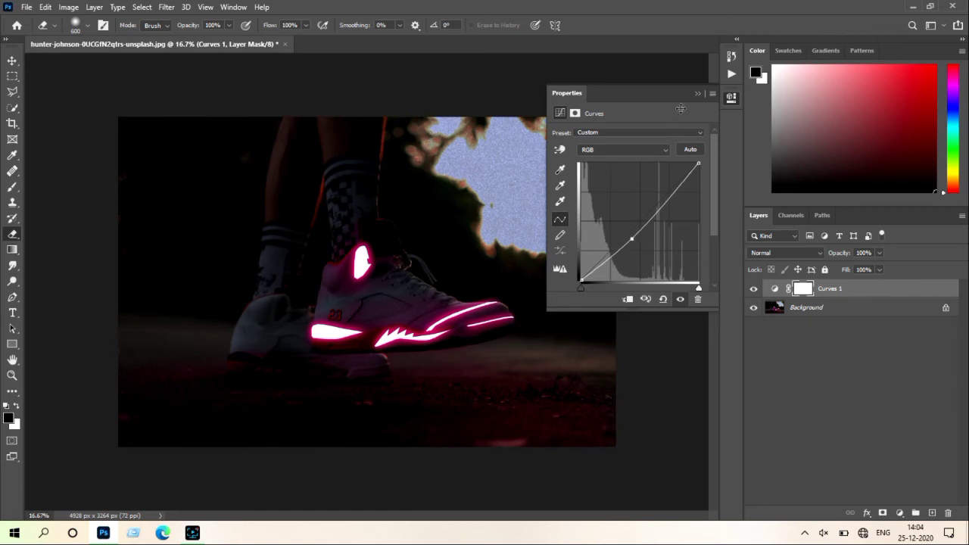
left_click(698, 95)
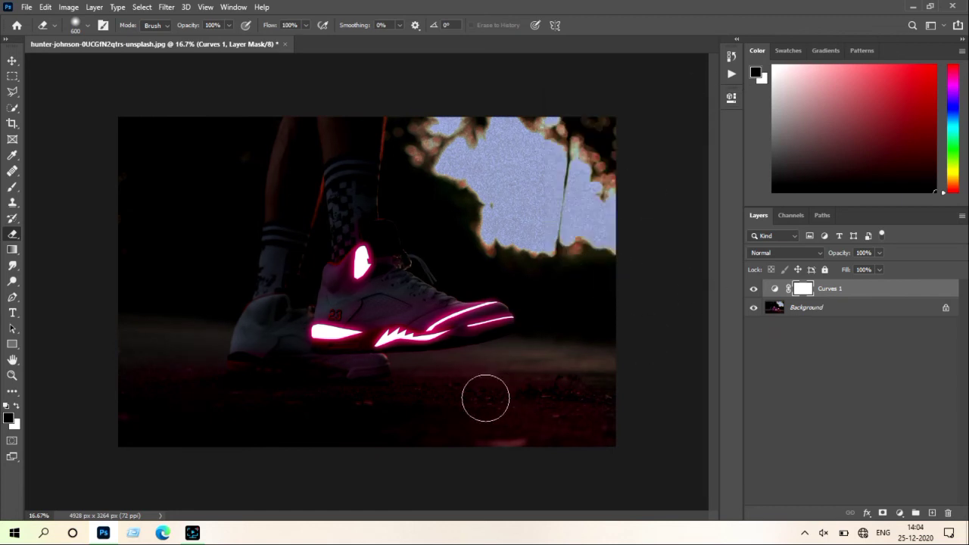
Paint white on the Curves mask over the shoe
key("b")
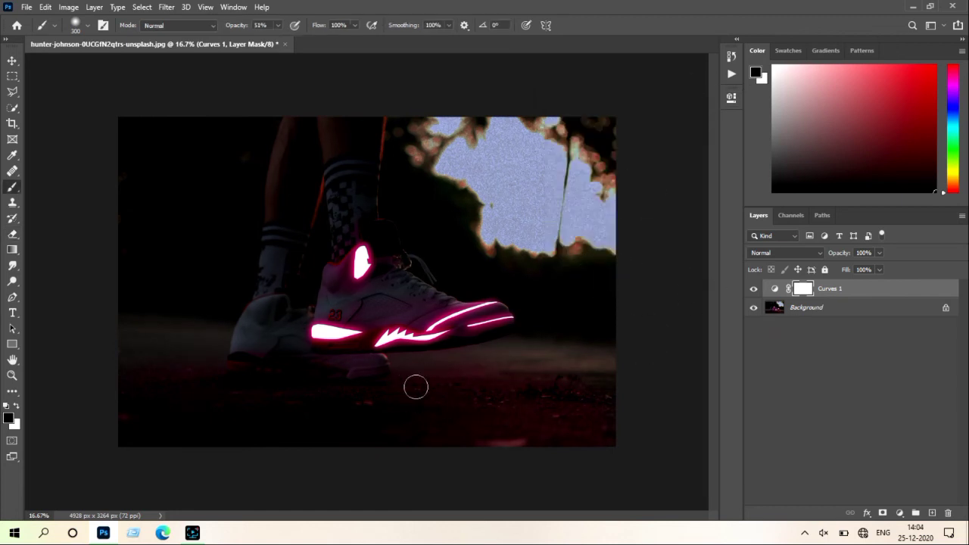
key("x")
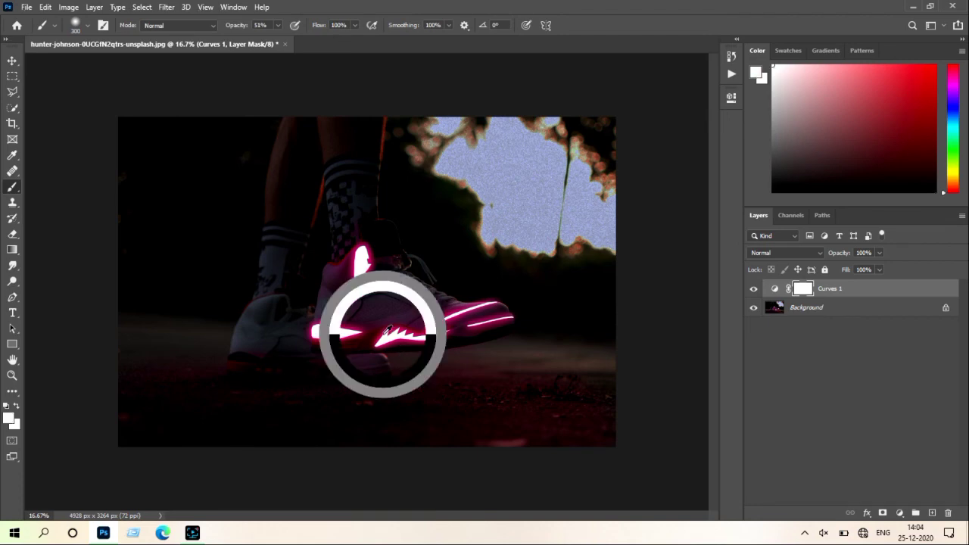
mouse_move(384, 331)
left_mouse_down()
mouse_move(406, 326)
mouse_move(400, 346)
left_mouse_up()
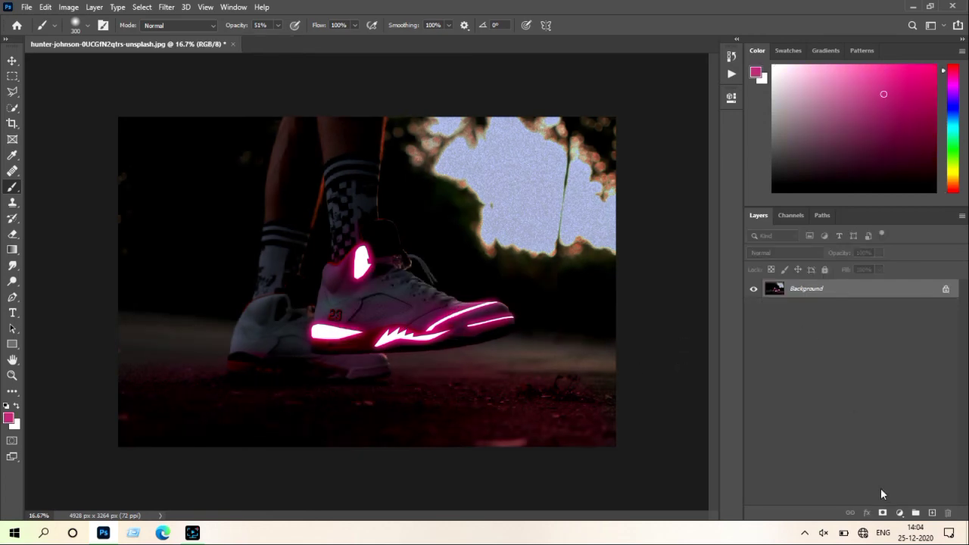
Add another darkening Curves adjustment and an empty layer above it
left_click(899, 512)
left_click(887, 363)
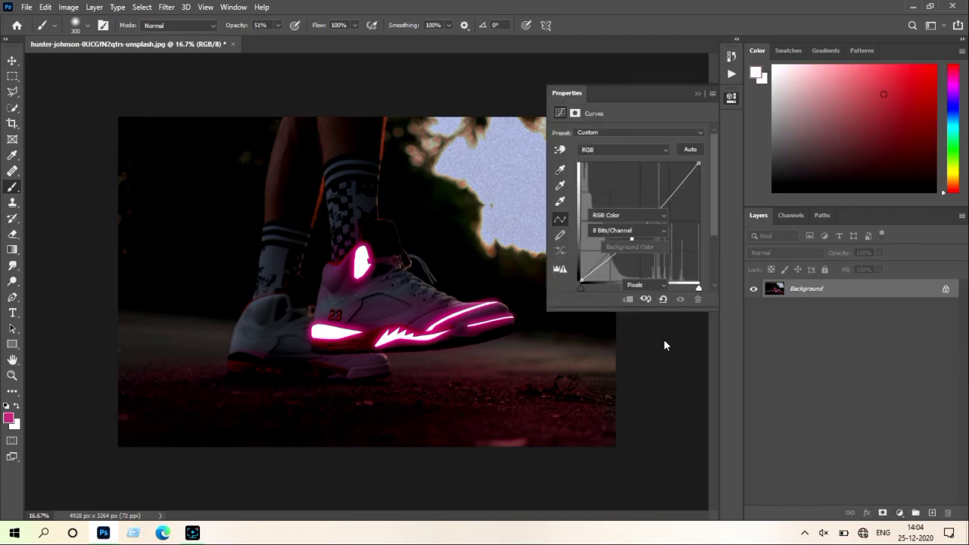
left_click_drag(621, 253, 621, 251)
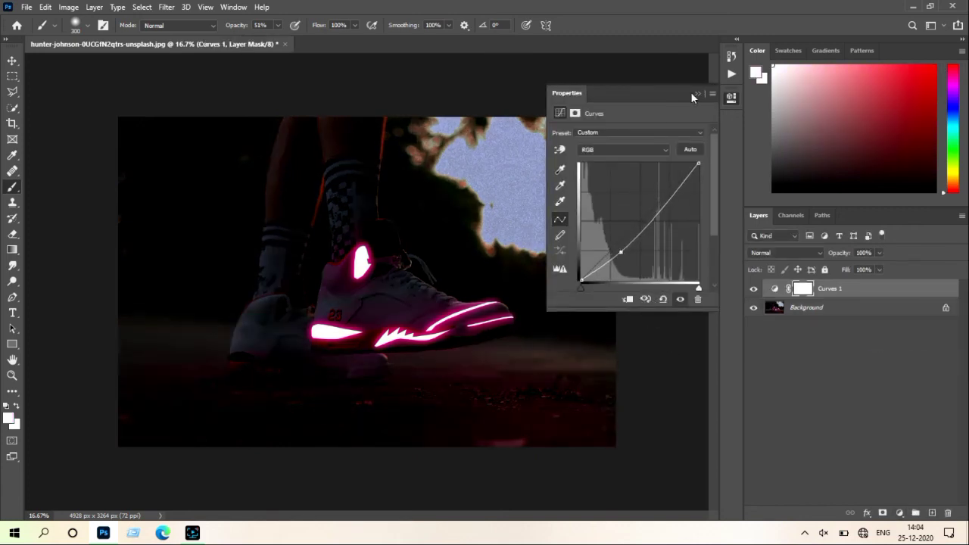
left_click(693, 94)
left_click(932, 512)
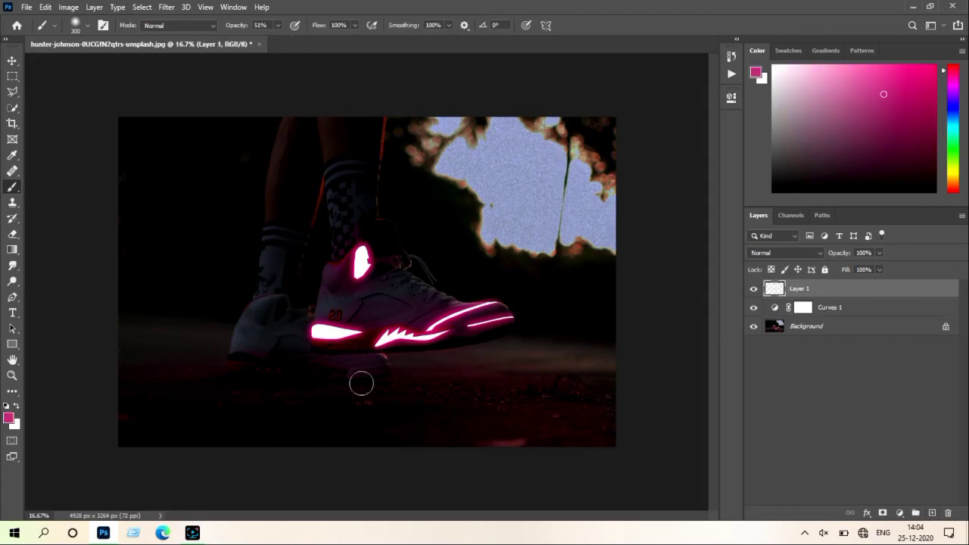
Paint soft pink light across the ground below the shoe with a 700 px brush
left_click_drag(358, 390, 316, 393)
key("ctrl+z")
key("bracketright")
key("bracketright")
key("bracketright")
left_click_drag(352, 400, 147, 403)
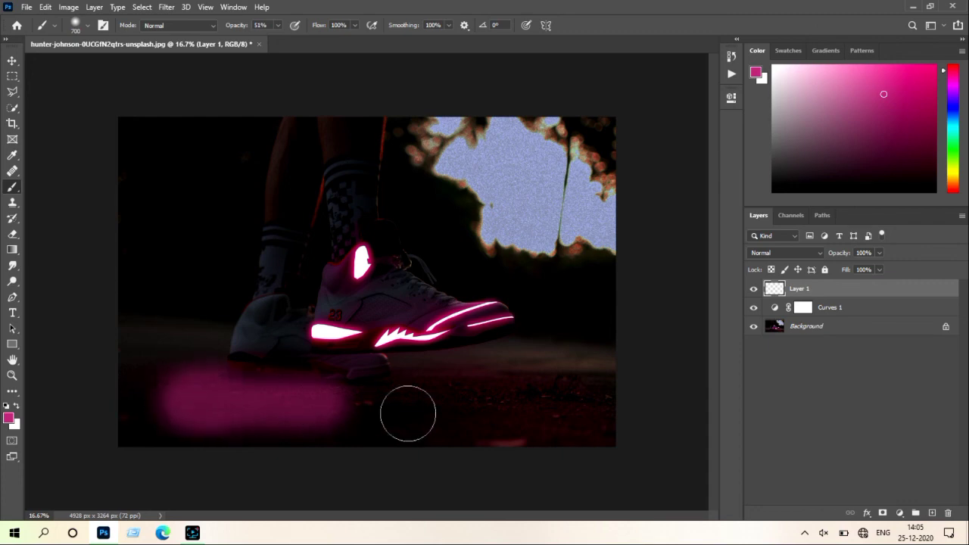
left_click_drag(408, 413, 492, 412)
Set Layer 1 to Overlay blend mode and add more pink along the bottom ground
left_click(788, 252)
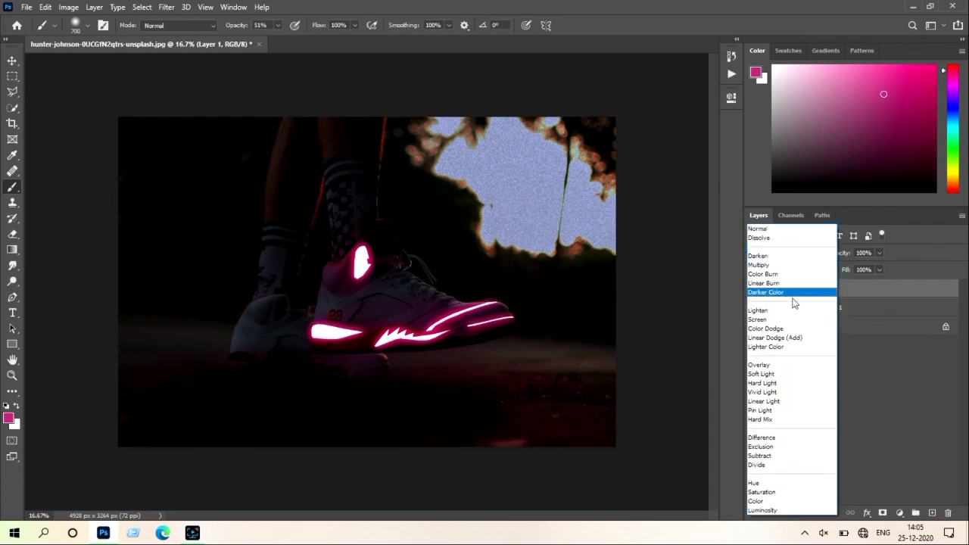
left_click(836, 365)
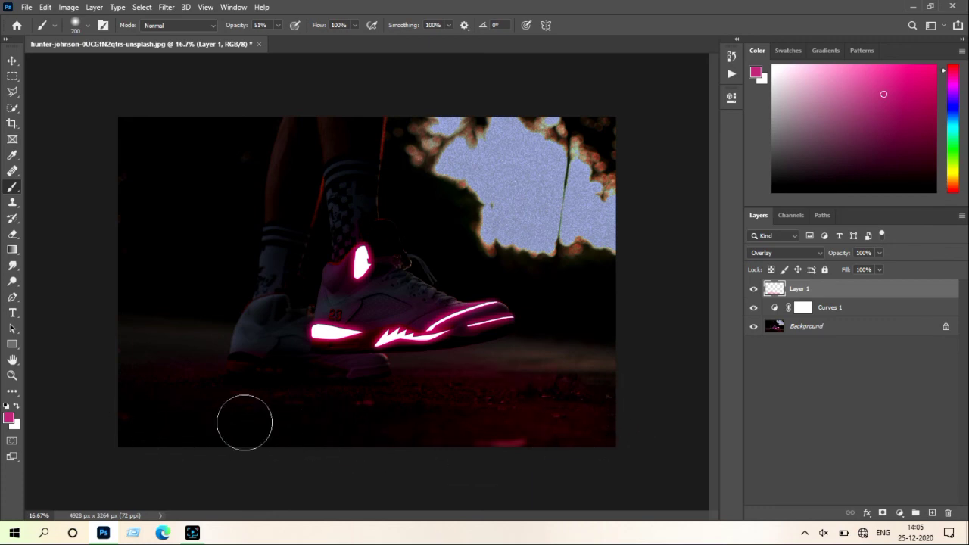
left_click_drag(119, 417, 489, 432)
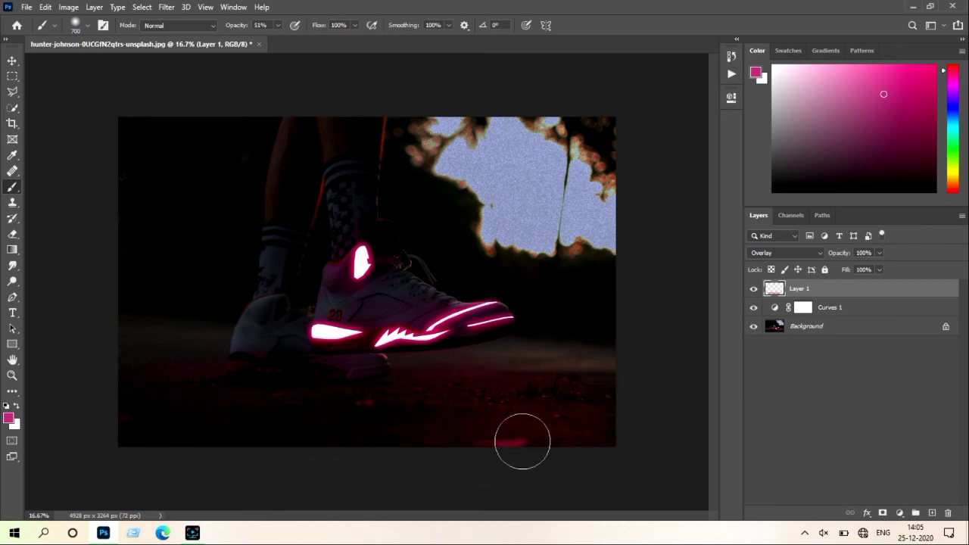
Erase the reddish spill under the sole with an 1100 eraser, then paint pink around the heel
key("e")
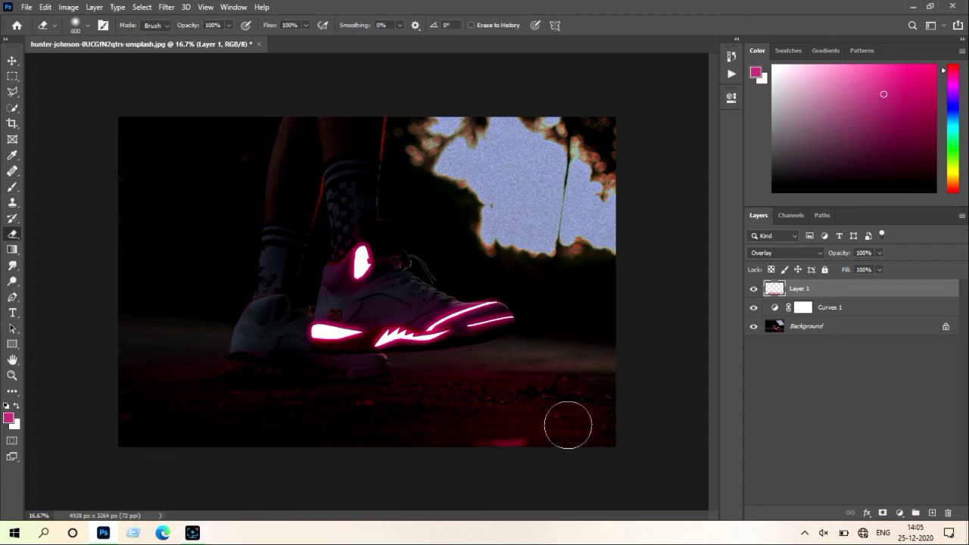
key("bracketright")
key("bracketright")
key("bracketright")
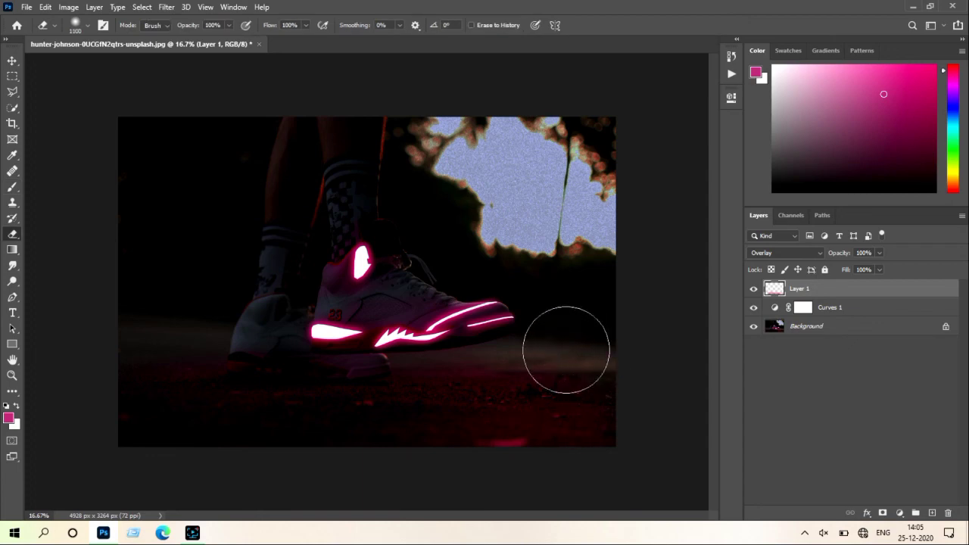
mouse_move(540, 353)
left_mouse_down()
mouse_move(341, 341)
mouse_move(135, 371)
left_mouse_up()
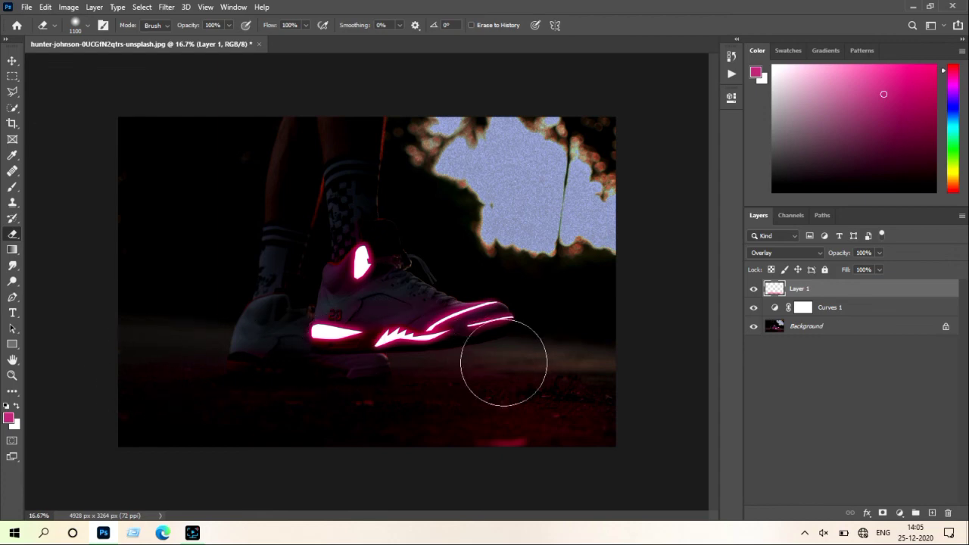
key("b")
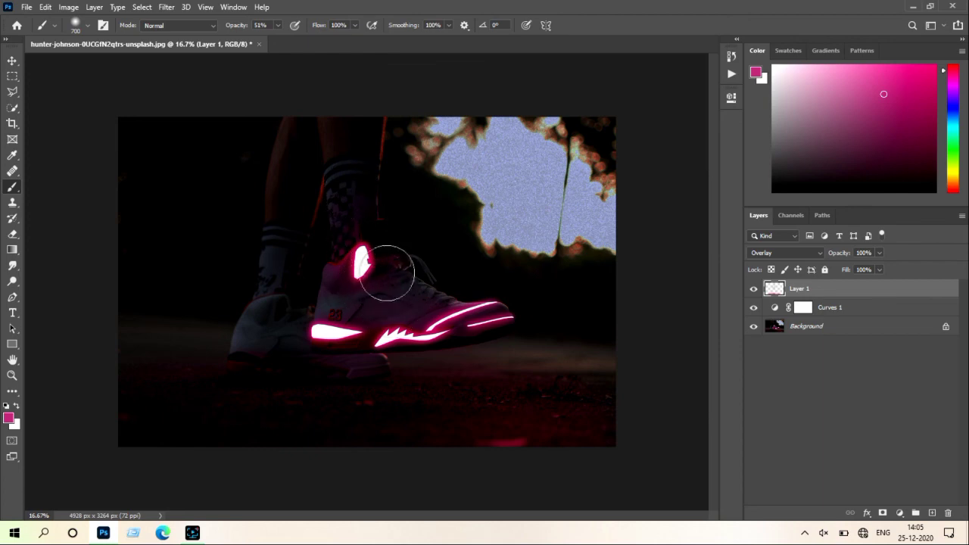
mouse_move(355, 266)
left_mouse_down()
mouse_move(347, 276)
mouse_move(359, 281)
left_mouse_up()
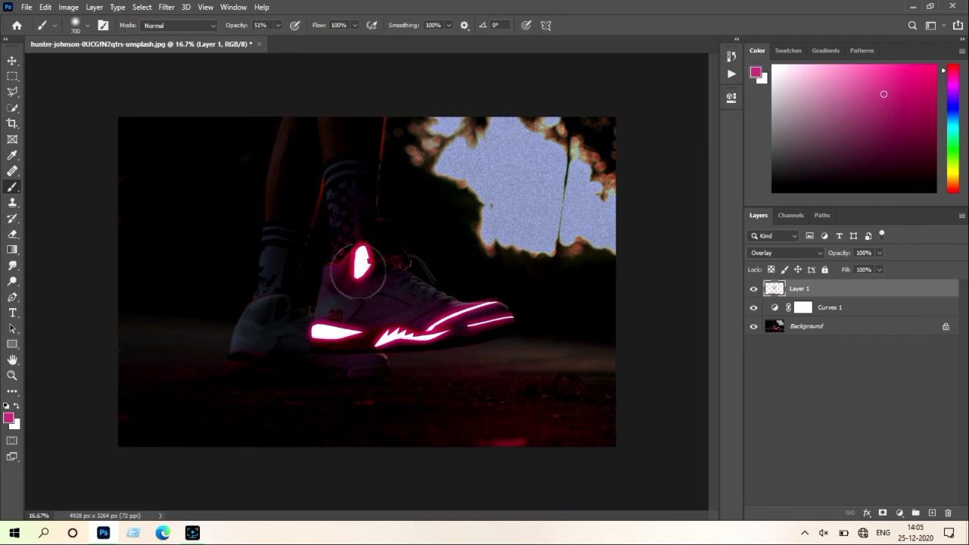